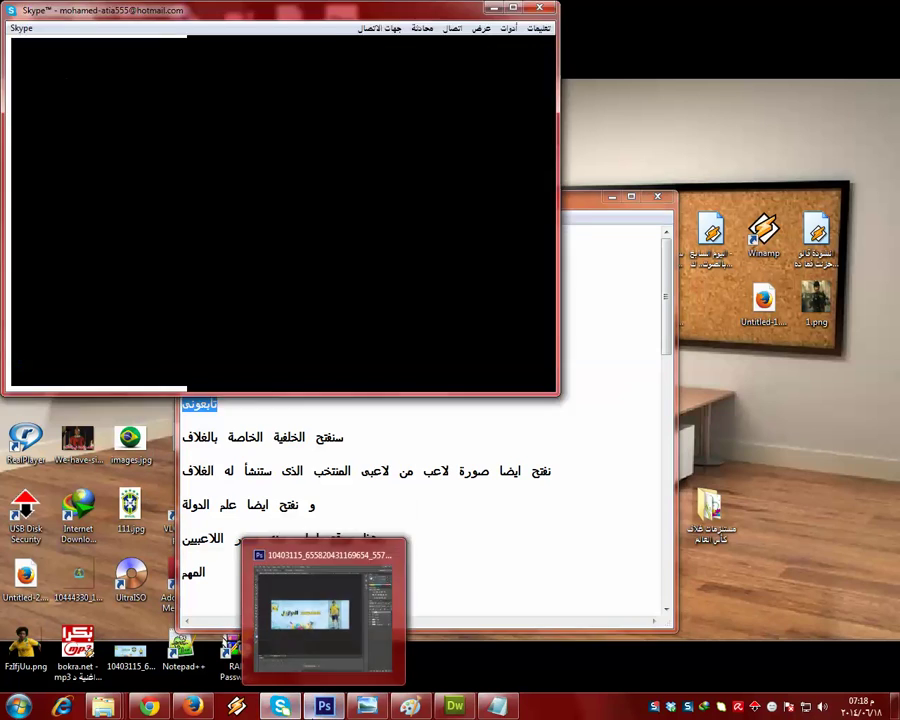
# Step: Switch to Photoshop and close all three open documents without saving the changes to the cover
pyautogui.click(323, 706)
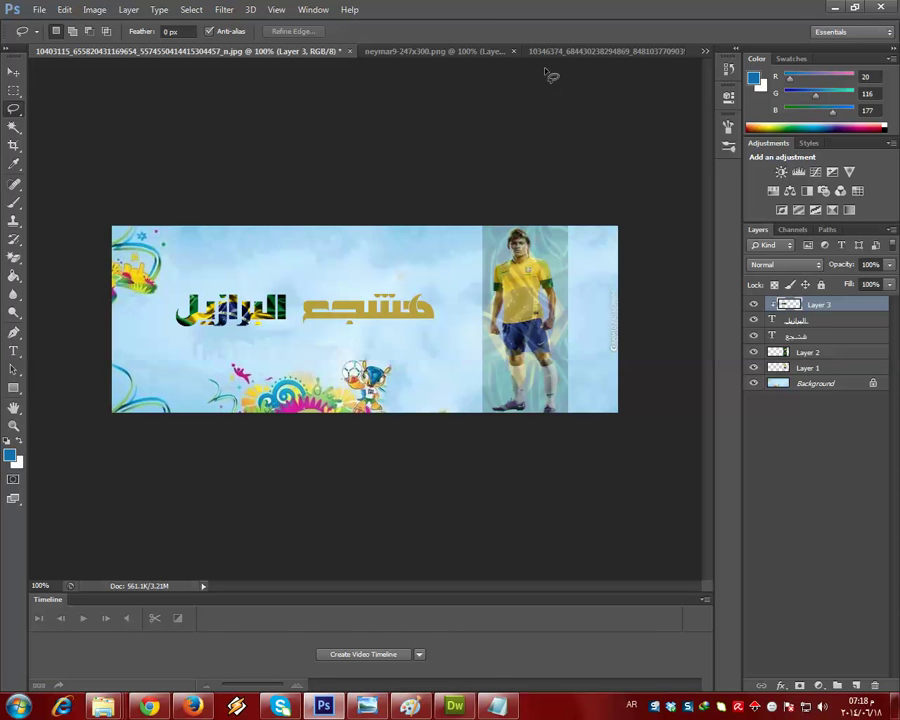
pyautogui.click(347, 50)
pyautogui.click(428, 261)
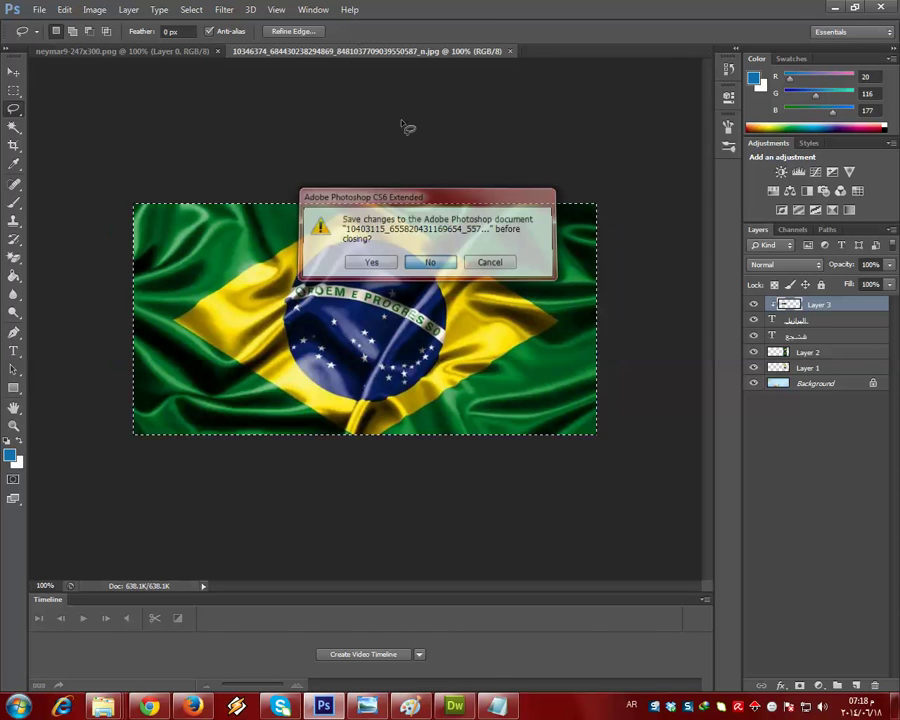
pyautogui.click(217, 51)
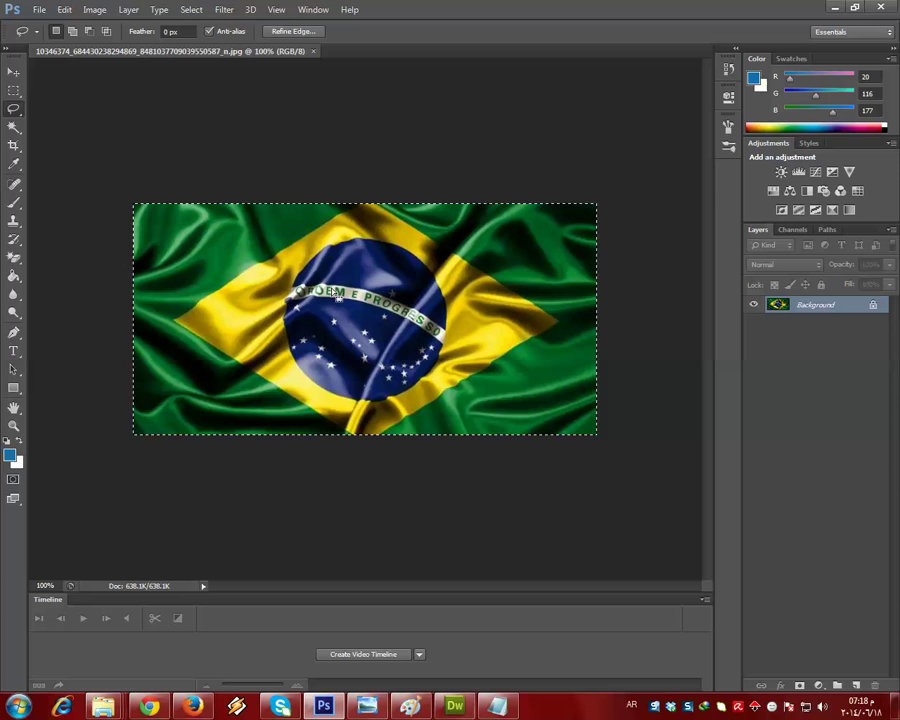
pyautogui.click(313, 51)
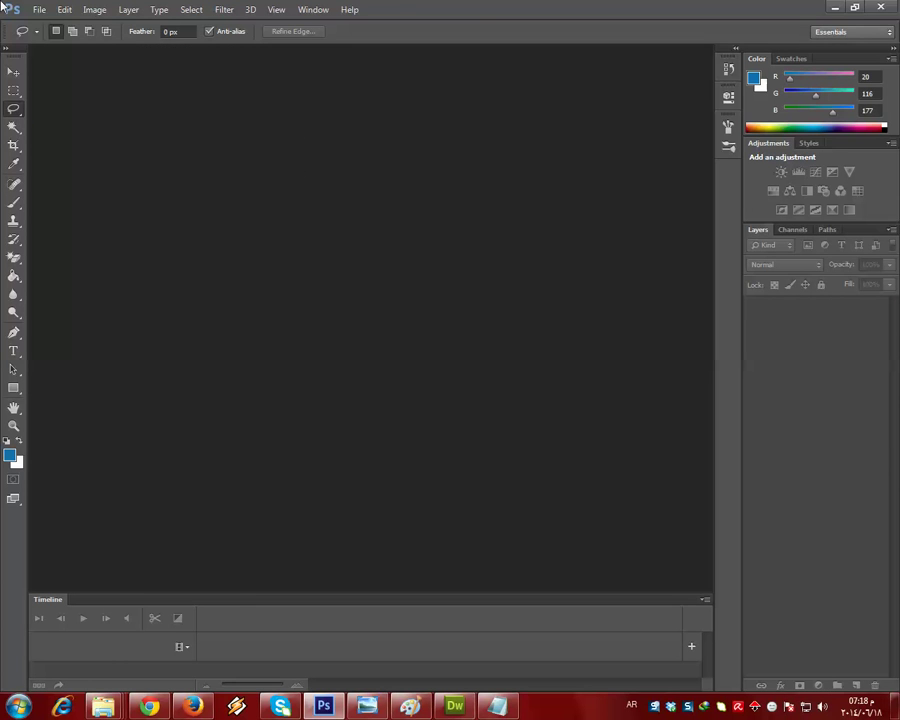
pyautogui.click(497, 706)
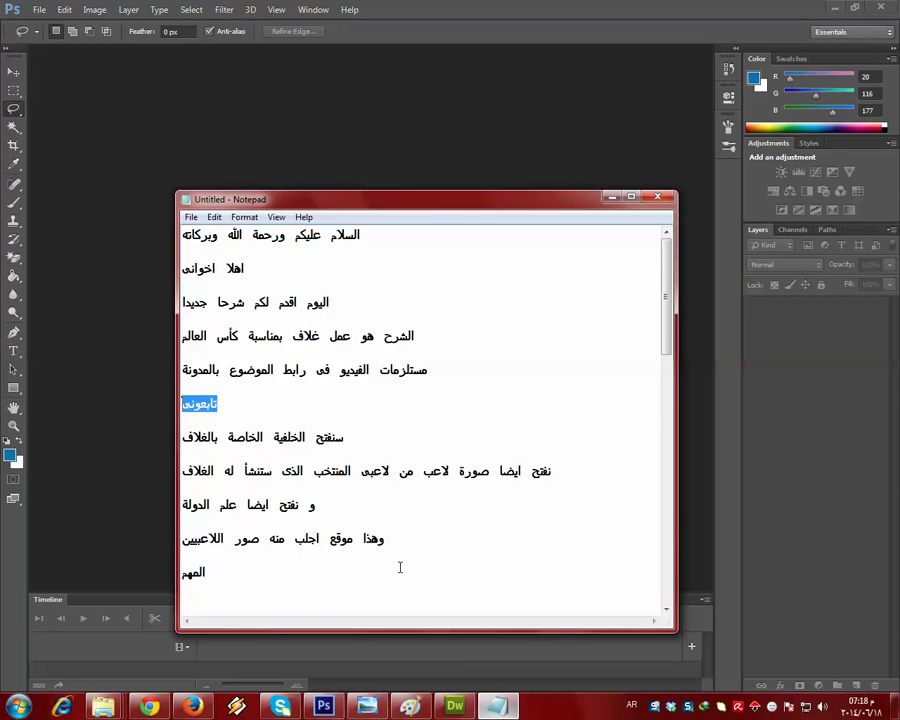
pyautogui.click(315, 437)
pyautogui.moveTo(355, 437); pyautogui.dragTo(148, 437)
pyautogui.click(85, 416)
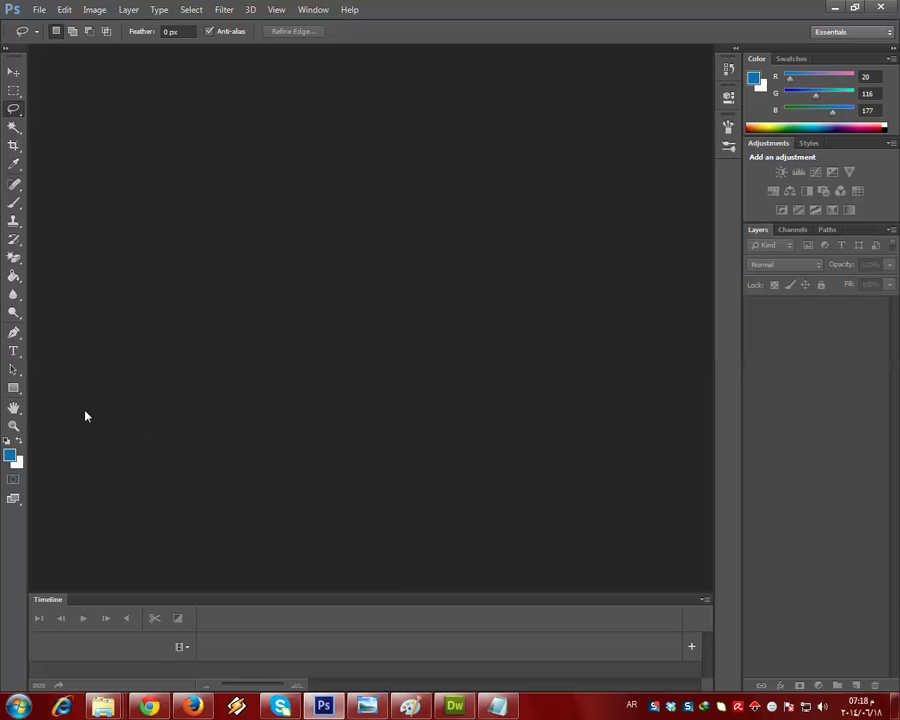
pyautogui.doubleClick(85, 416)
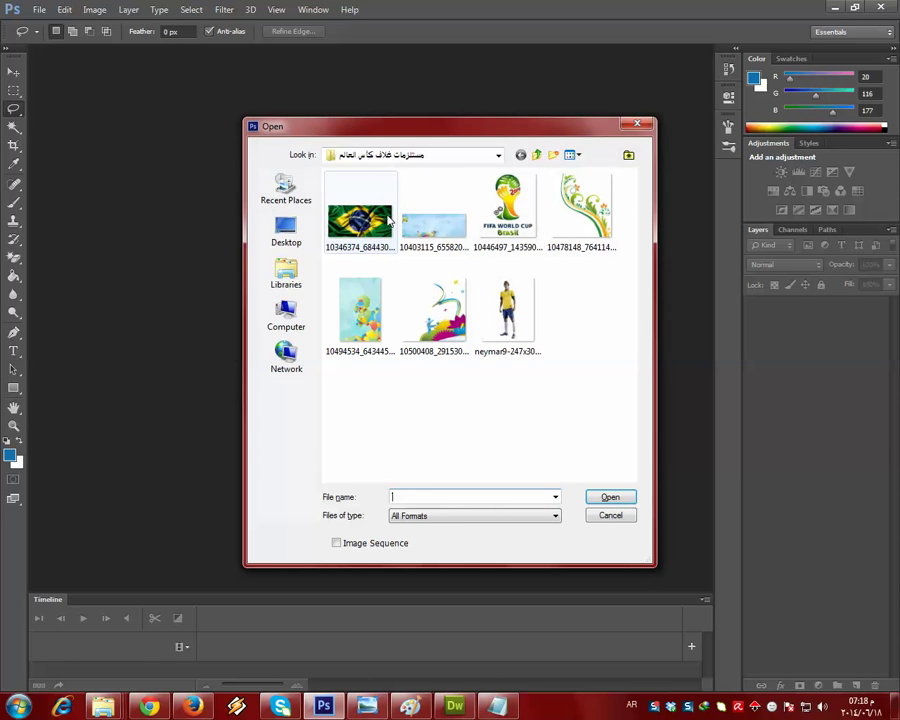
pyautogui.doubleClick(428, 224)
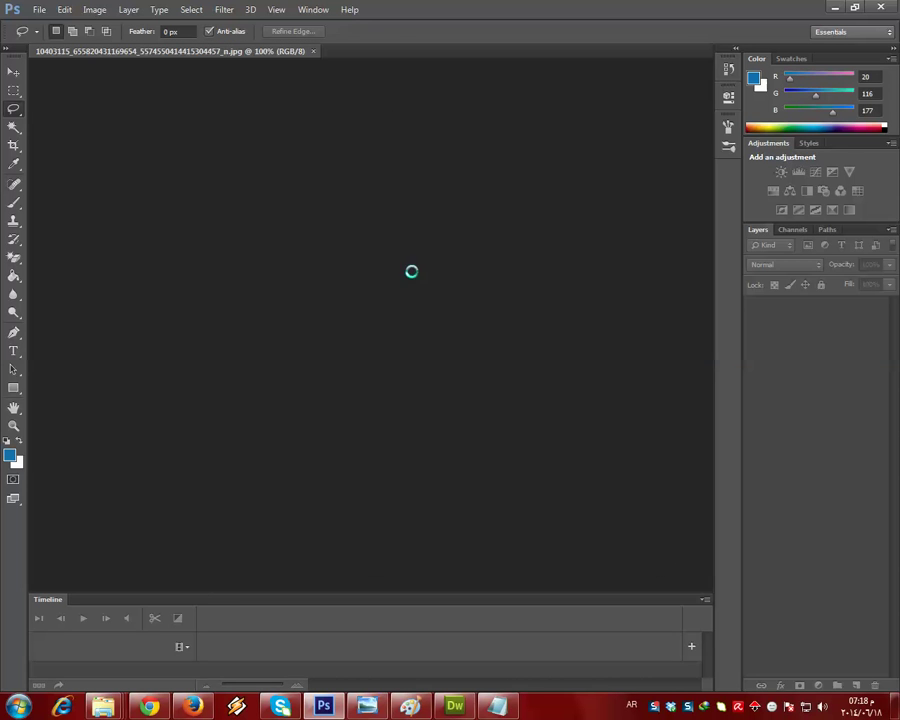
# Step: Highlight the note lines about opening a player picture and the country flag, and show the FootballRenders Rooney page in Chrome
pyautogui.click(495, 706)
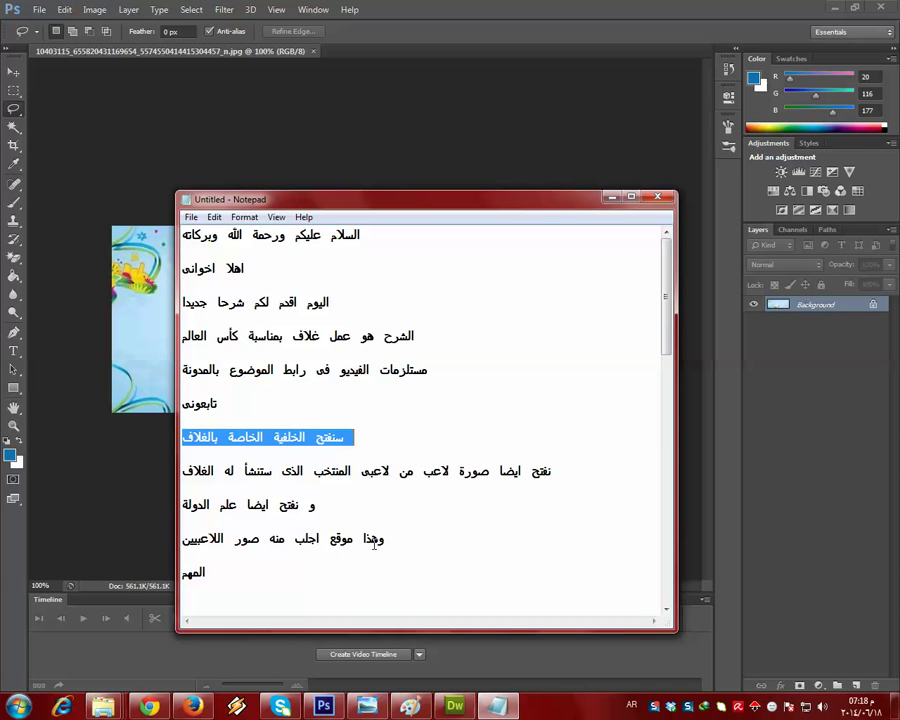
pyautogui.click(315, 471)
pyautogui.moveTo(582, 467); pyautogui.dragTo(192, 459)
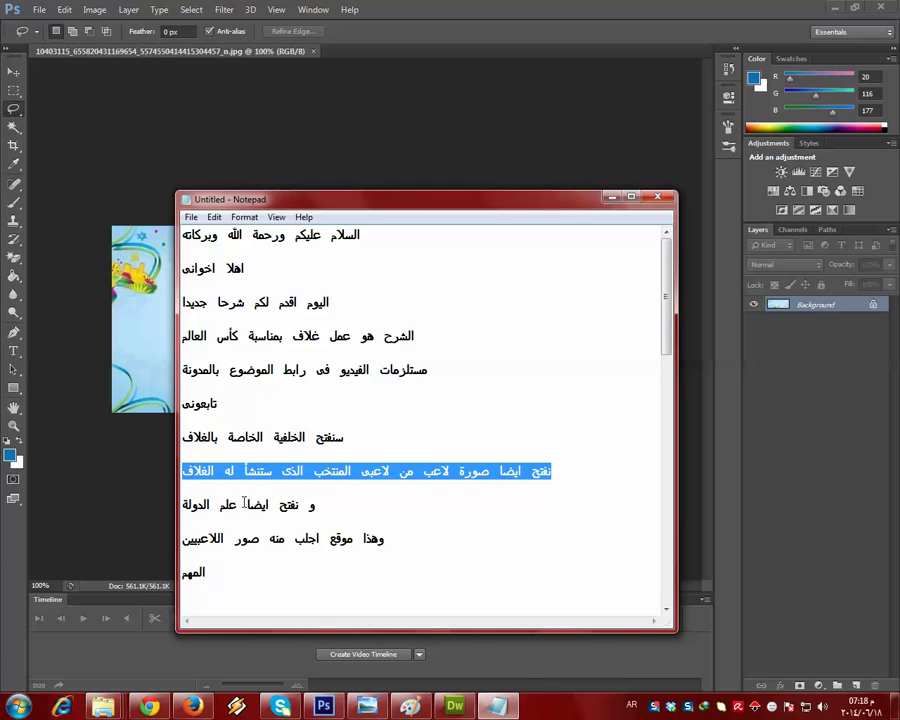
pyautogui.moveTo(338, 511); pyautogui.dragTo(176, 505)
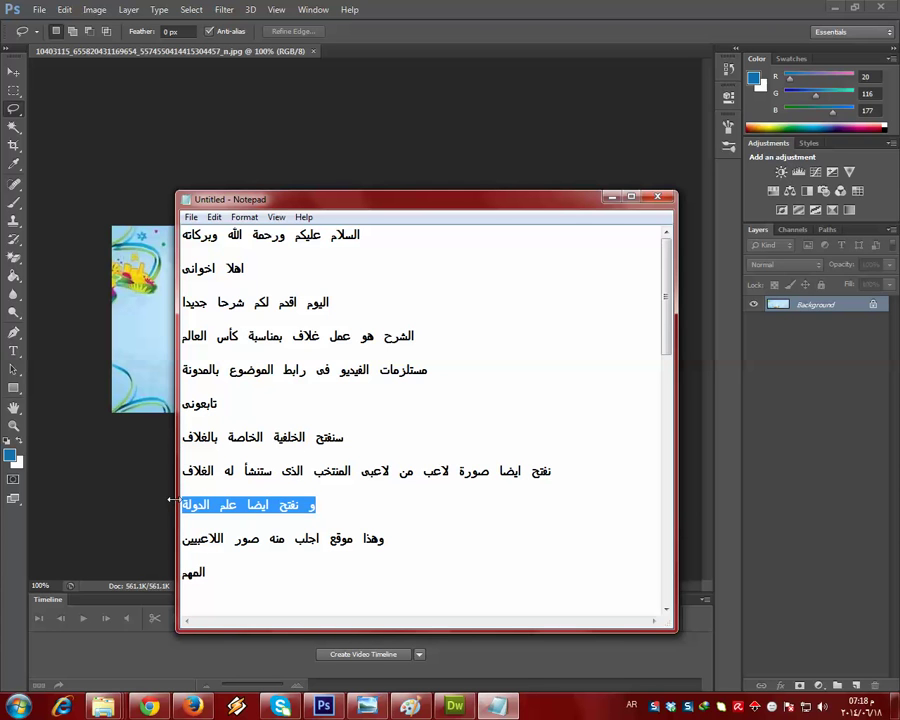
pyautogui.click(97, 196)
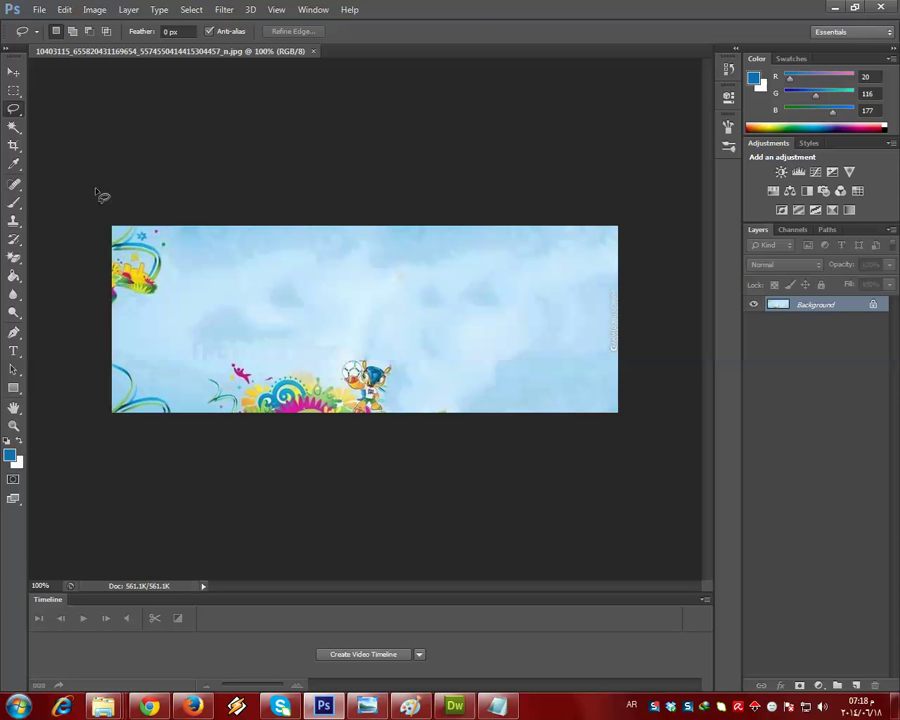
pyautogui.click(500, 707)
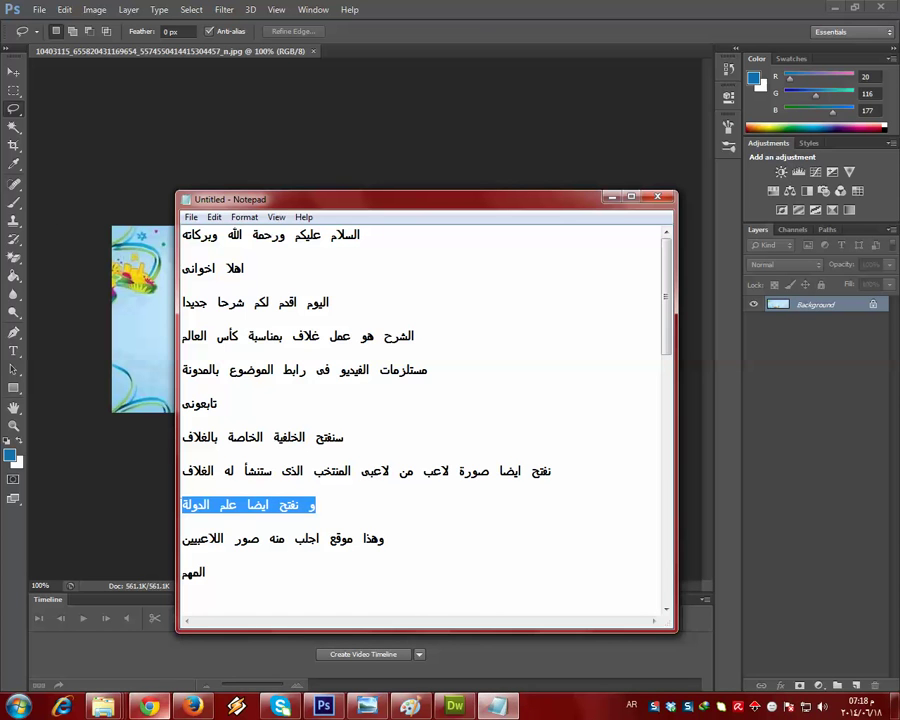
pyautogui.click(149, 707)
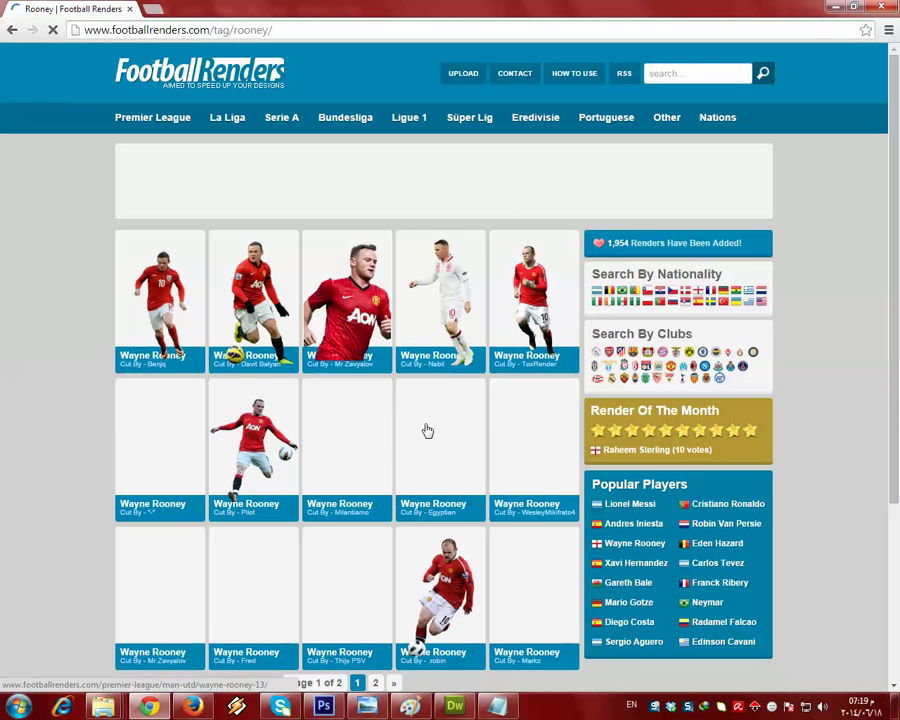
# Step: Add the line "سأضع لكم الرابط فى المدونة" to the Notepad notes, below the line about the player-pictures site
pyautogui.click(515, 709)
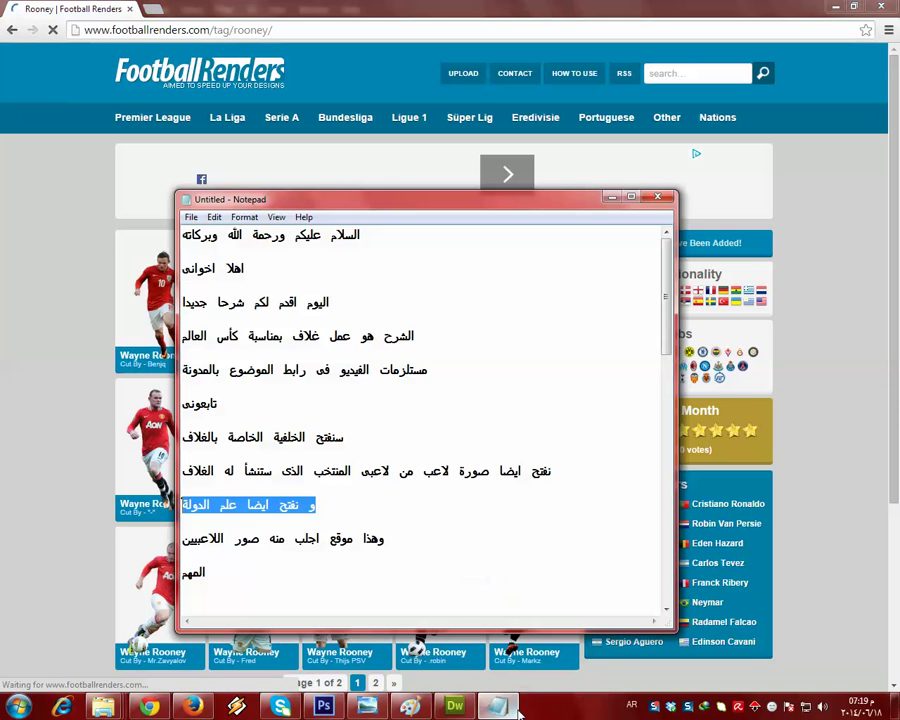
pyautogui.click(220, 553)
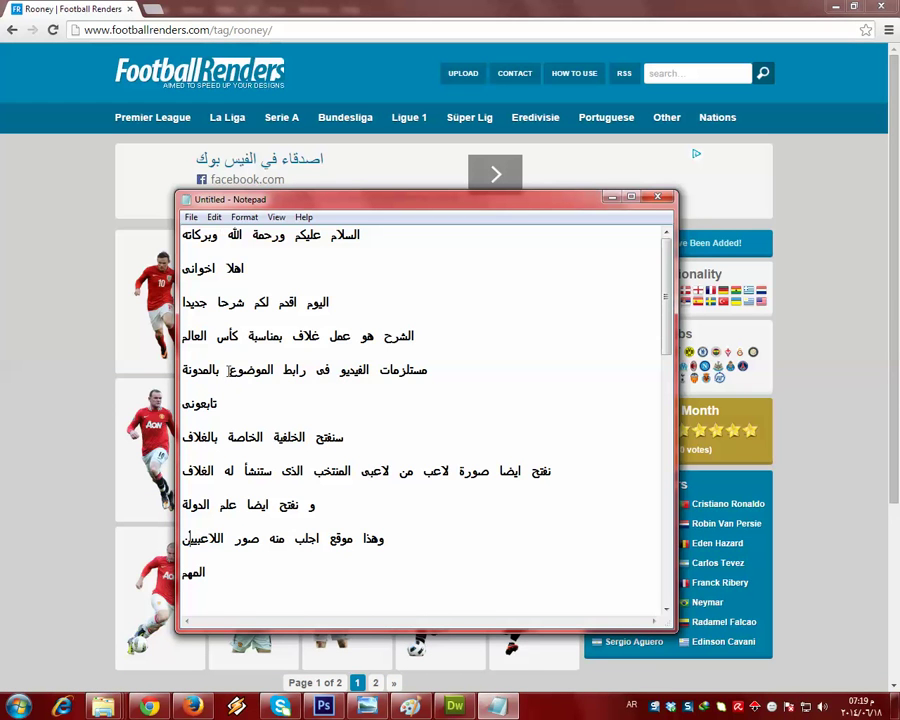
pyautogui.scroll(-1, 239, 540)
pyautogui.scroll(-1, 238, 548)
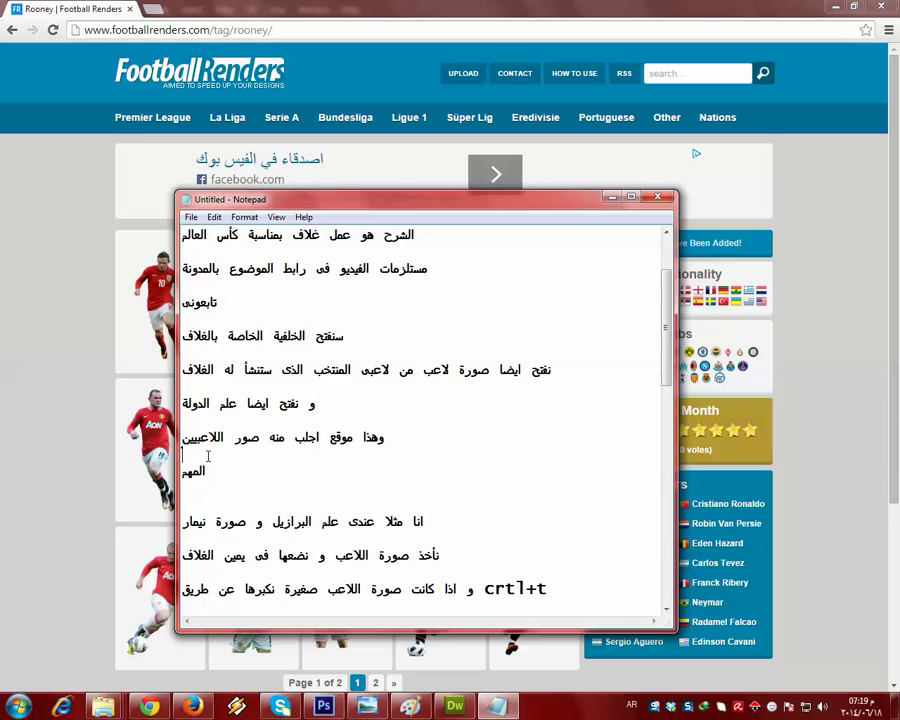
pyautogui.press('Return')
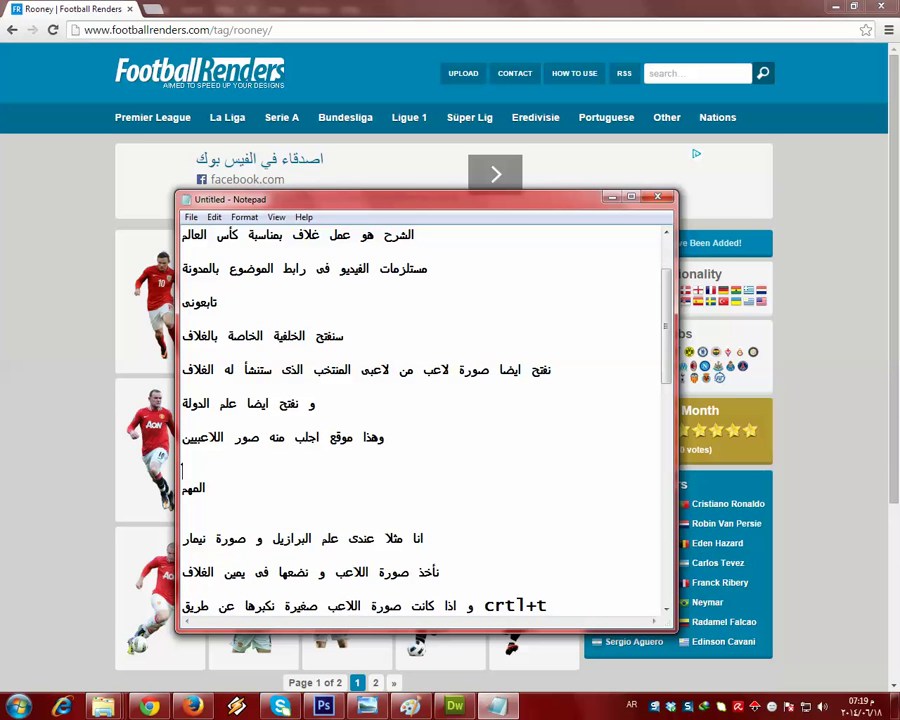
pyautogui.press('Return')
pyautogui.write('سأضع لكم')
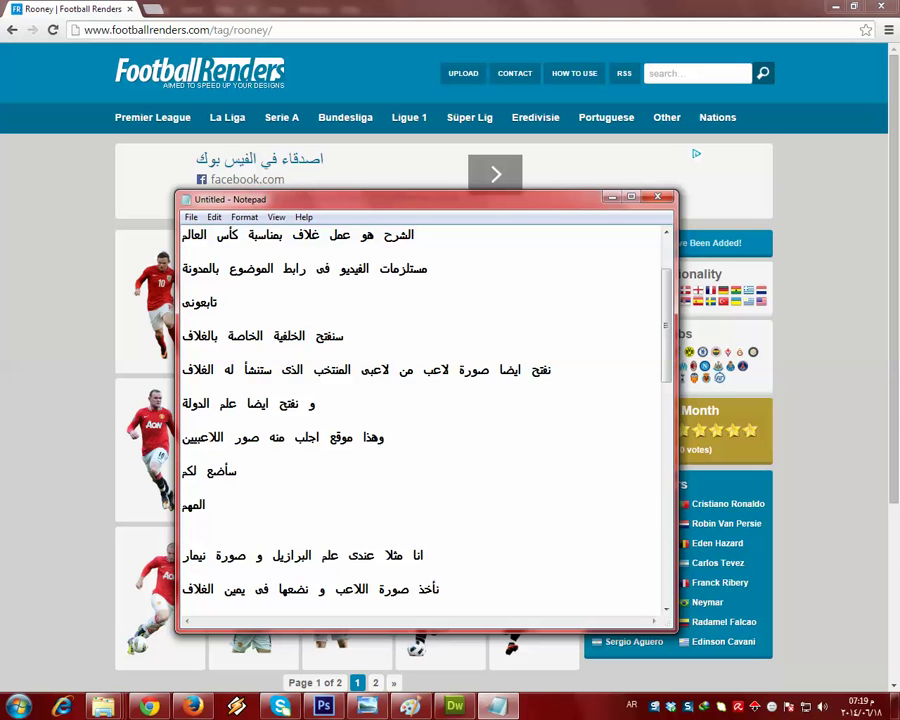
pyautogui.write(' الرابط فأ')
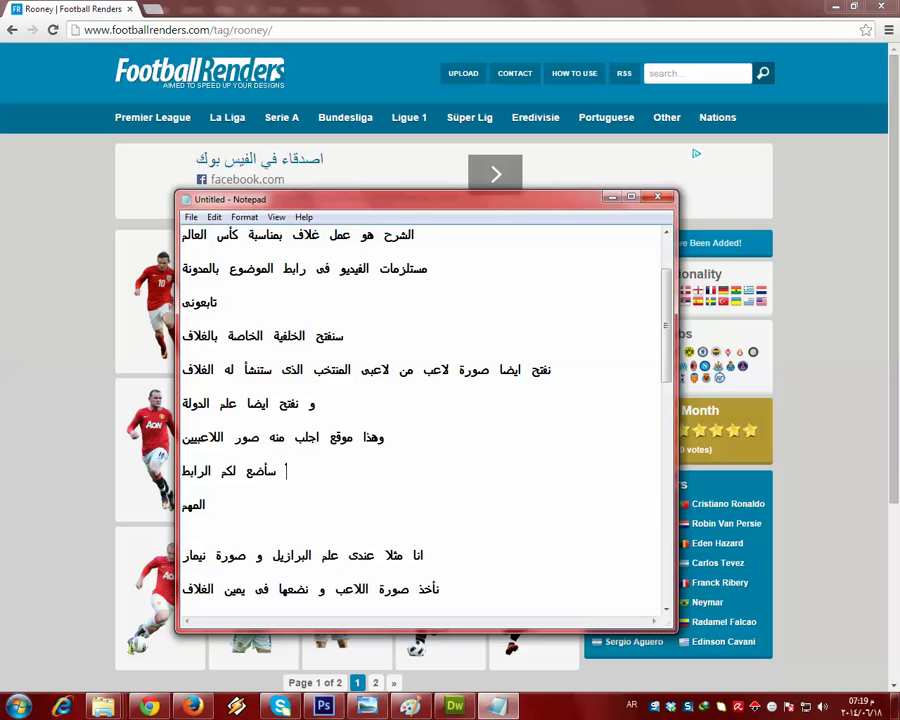
pyautogui.press('BackSpace')
pyautogui.write('ى المدونة')
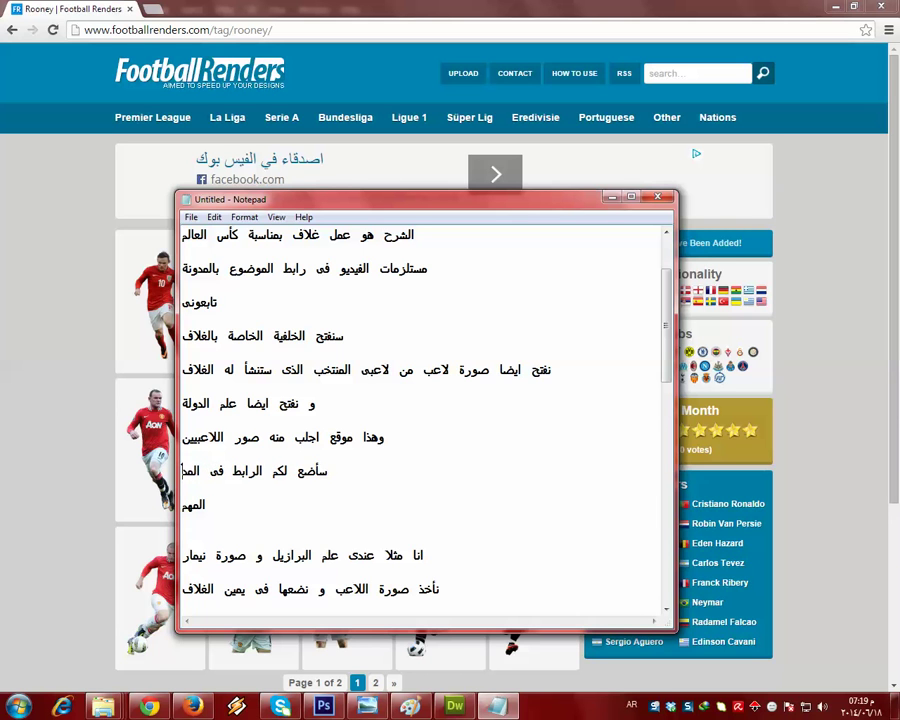
# Step: Highlight the note lines about the Brazil flag and Neymar picture and about placing the player on the cover's right side
pyautogui.click(268, 7)
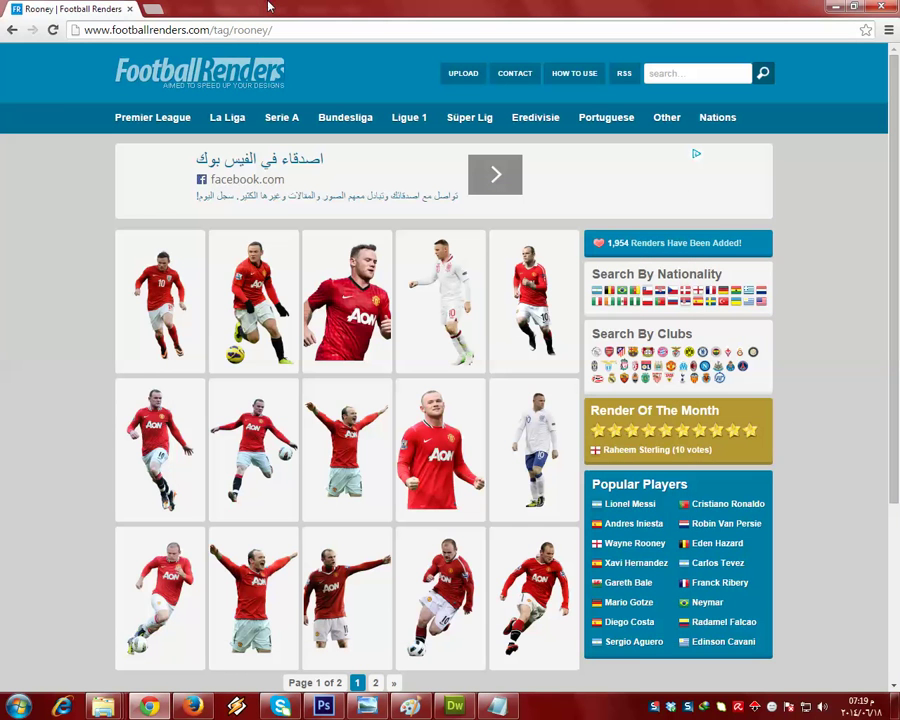
pyautogui.click(323, 707)
pyautogui.click(497, 707)
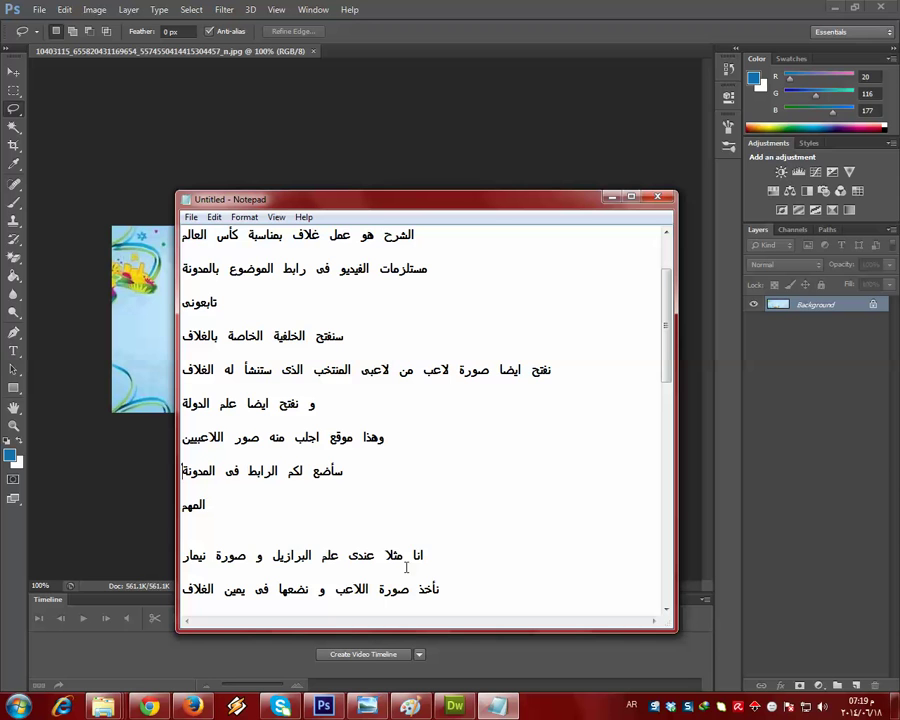
pyautogui.moveTo(432, 556); pyautogui.dragTo(182, 556)
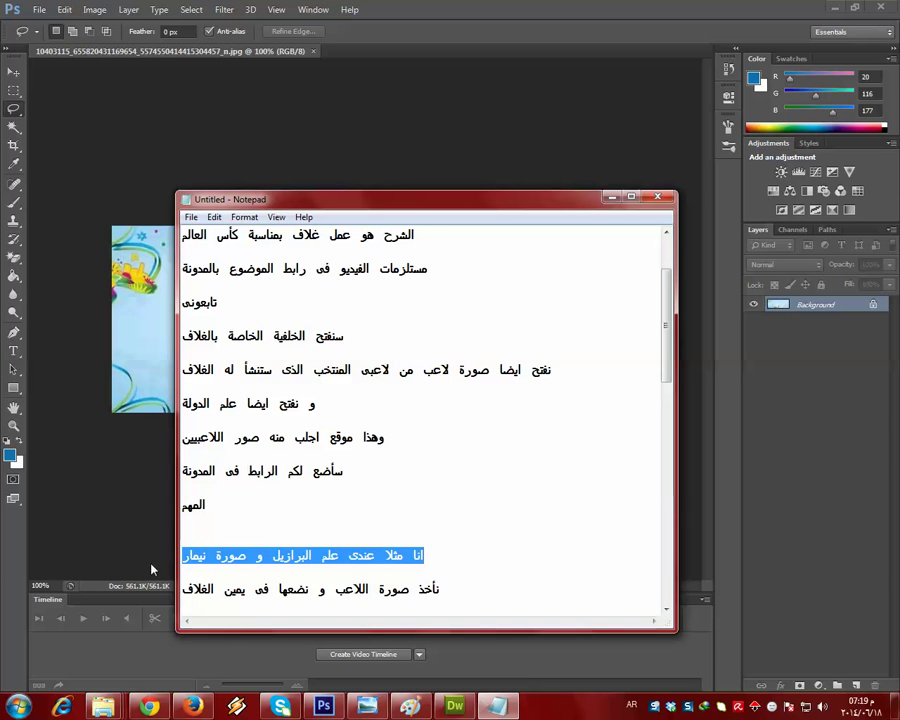
pyautogui.scroll(-2, 407, 440)
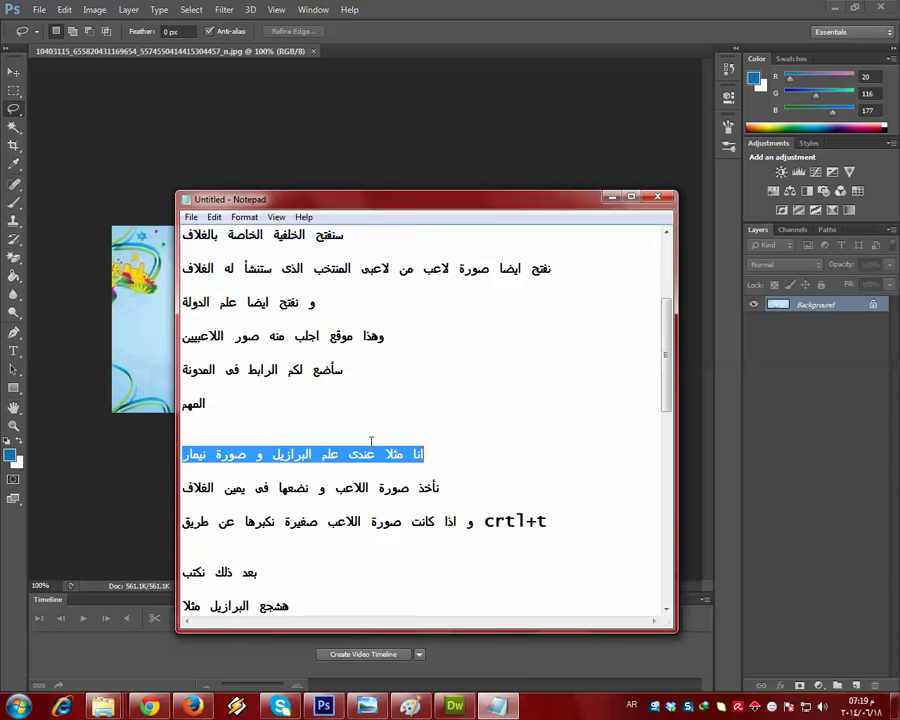
pyautogui.moveTo(459, 437); pyautogui.dragTo(170, 431)
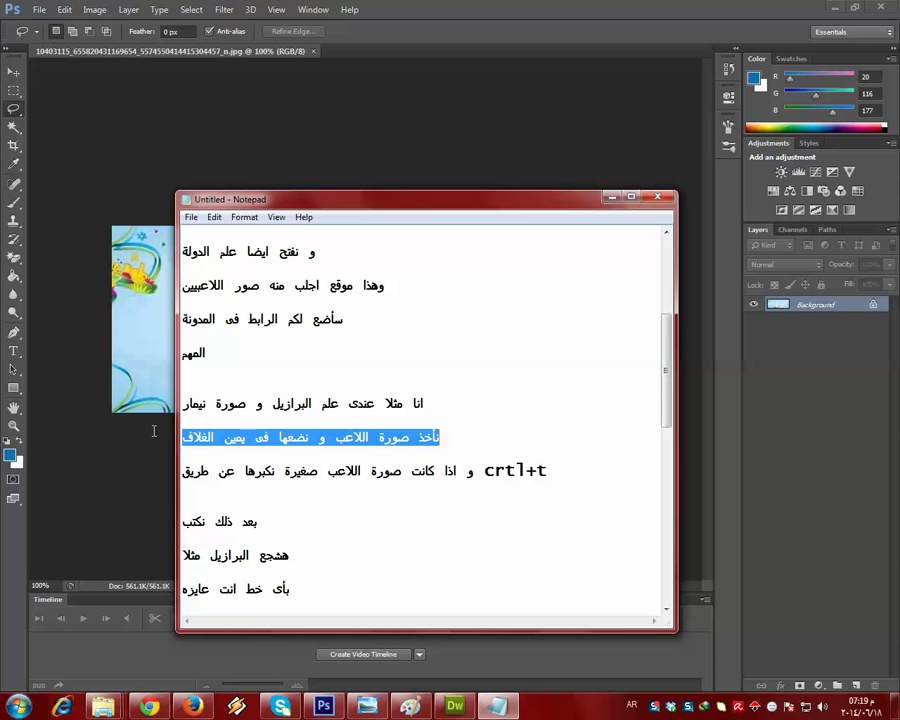
pyautogui.click(612, 197)
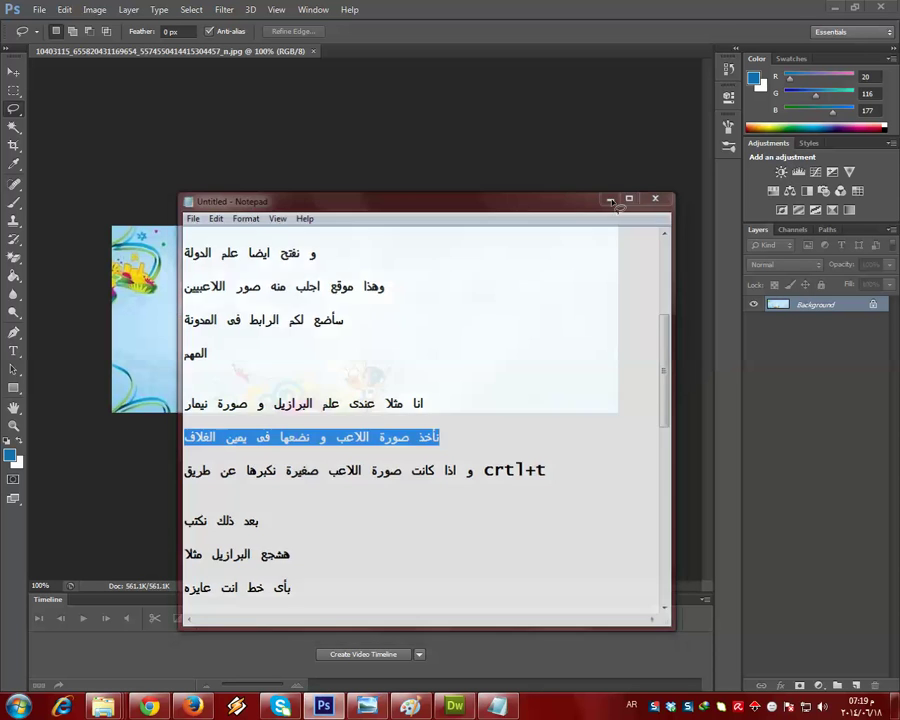
# Step: Open neymar9-247x300.png and place the player on the right side of the cover background as a new layer
pyautogui.hotkey('ctrl', 'o')
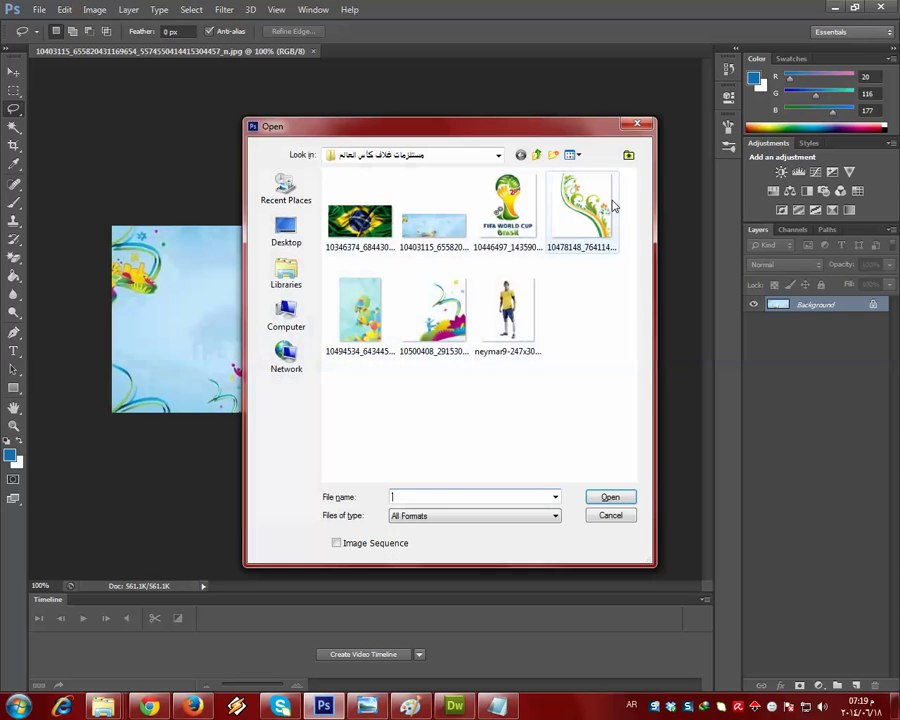
pyautogui.doubleClick(536, 312)
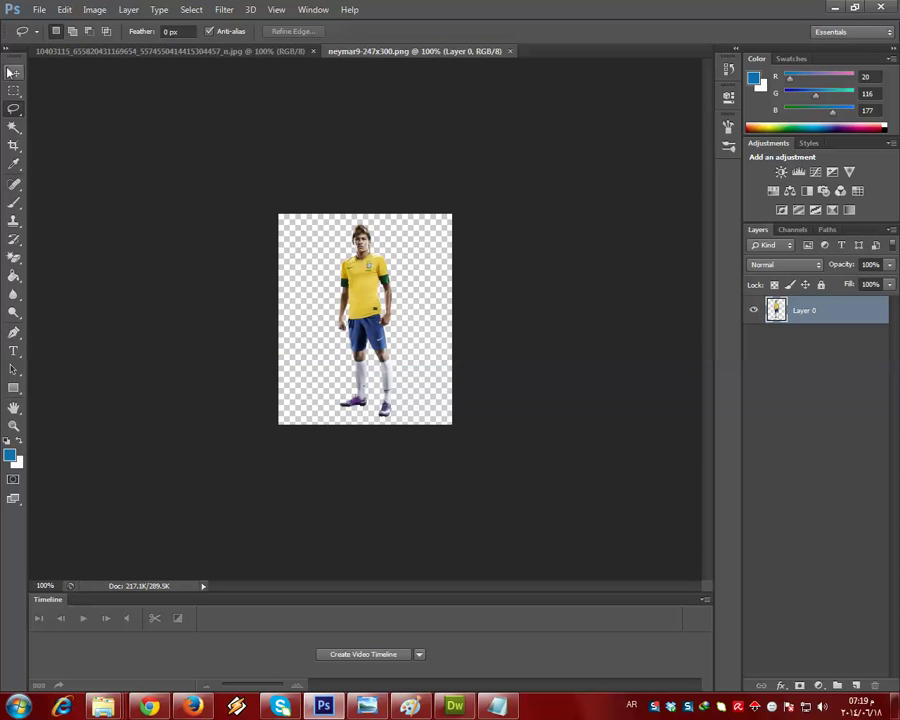
pyautogui.click(14, 72)
pyautogui.moveTo(393, 323); pyautogui.dragTo(536, 320)
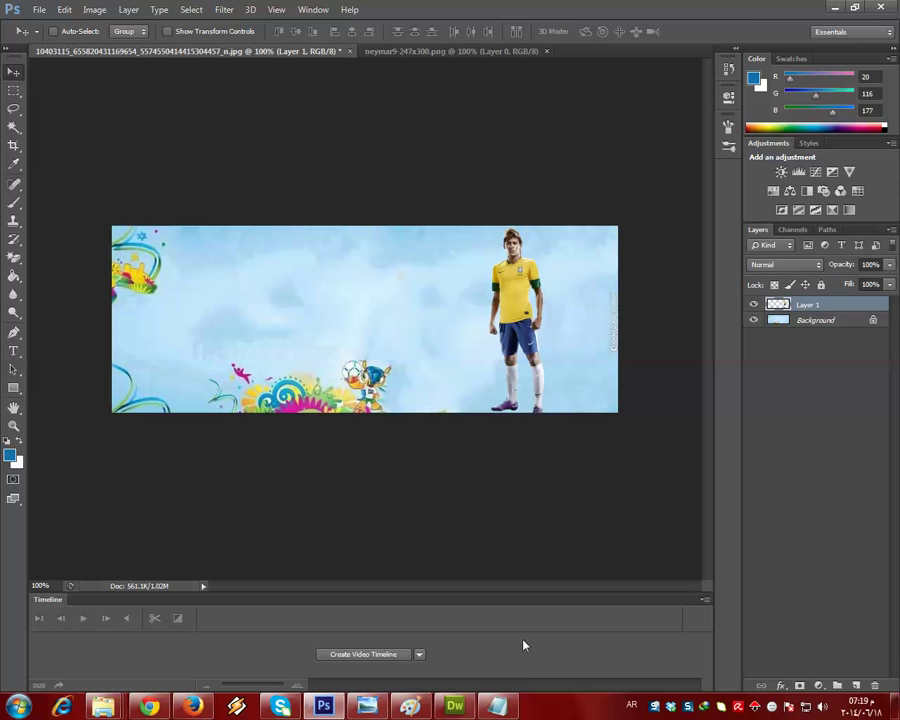
# Step: Highlight the note line about enlarging a small player picture, and return to the cover in Photoshop
pyautogui.click(497, 706)
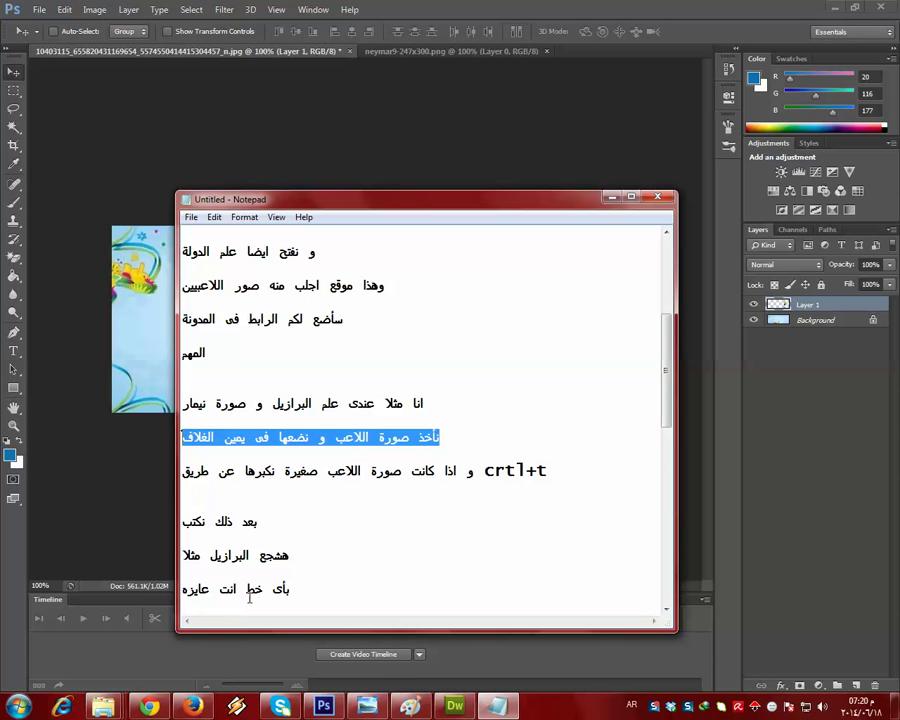
pyautogui.click(418, 474)
pyautogui.doubleClick(418, 472)
pyautogui.click(576, 474)
pyautogui.click(433, 484)
pyautogui.moveTo(571, 465); pyautogui.dragTo(170, 477)
pyautogui.click(611, 197)
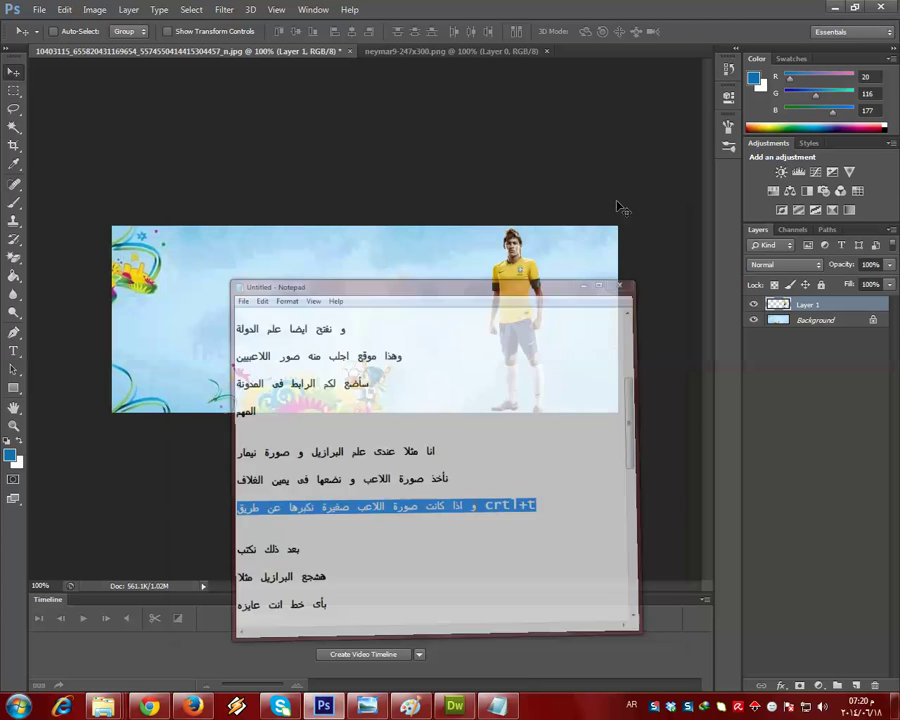
# Step: Stretch the player on Layer 1 to 106.33% width with Free Transform and apply the transformation
pyautogui.hotkey('ctrl', 't')
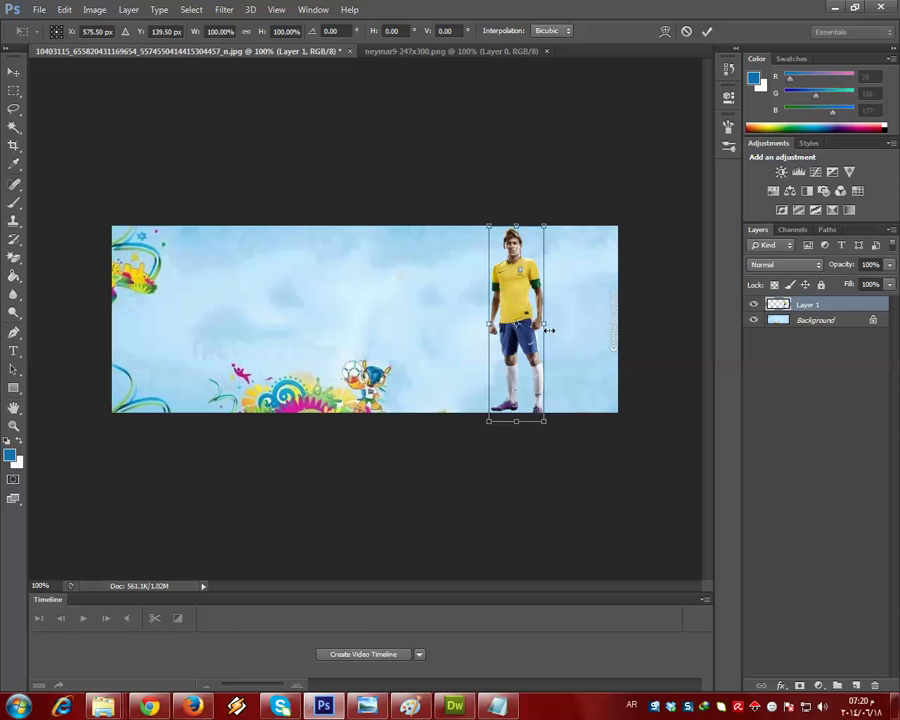
pyautogui.moveTo(548, 326); pyautogui.dragTo(551, 326)
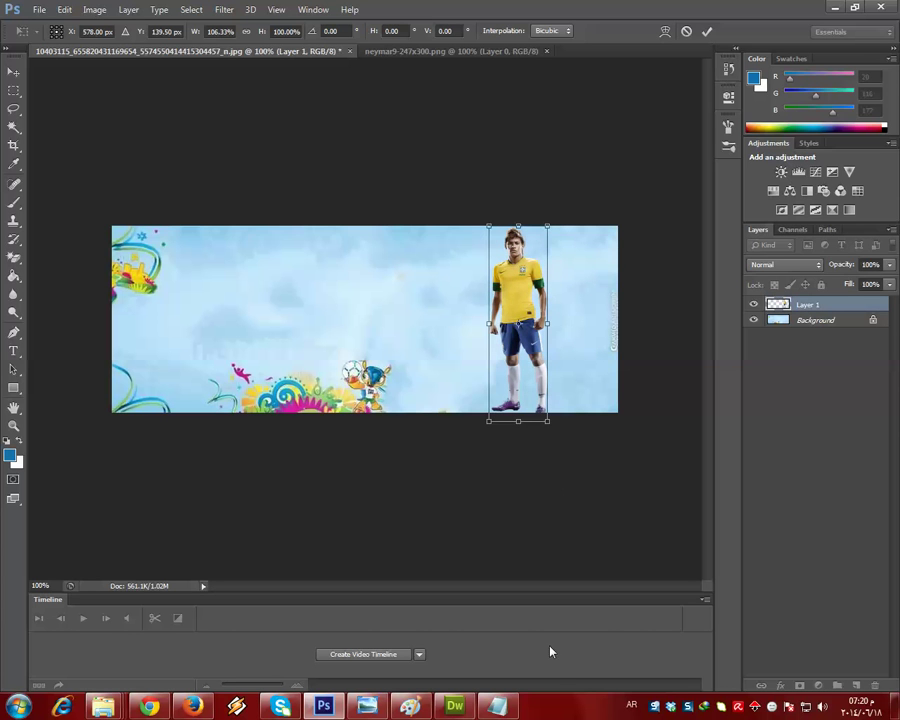
pyautogui.click(13, 71)
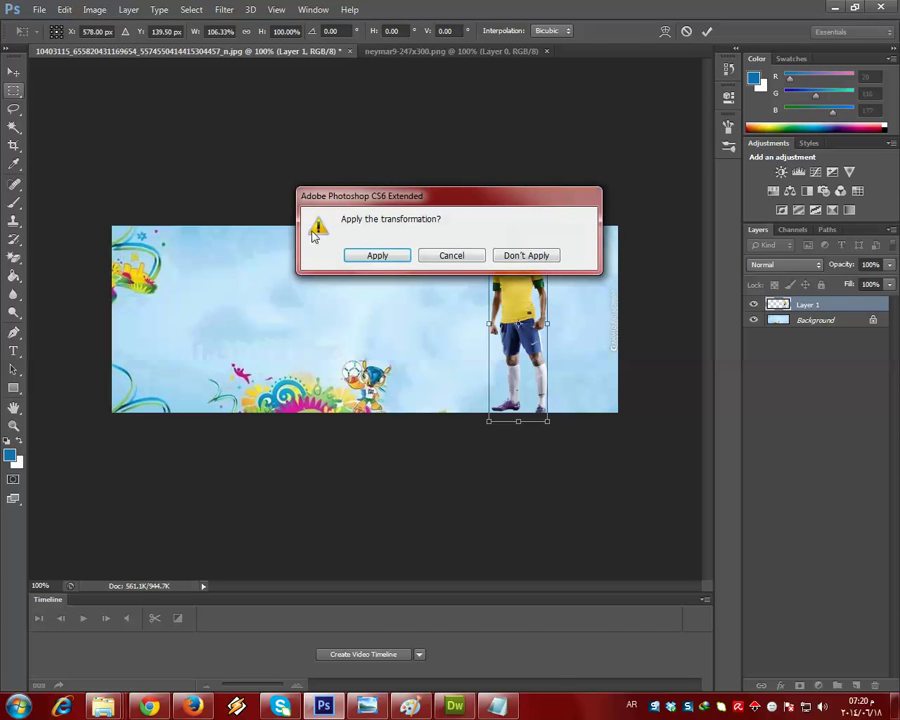
pyautogui.click(378, 255)
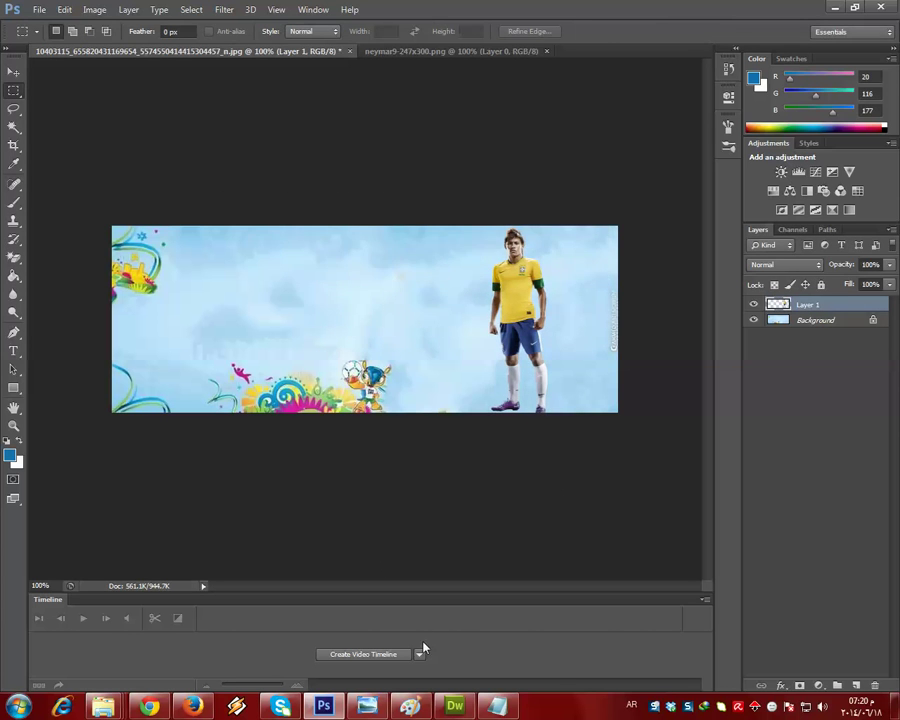
# Step: Read the Notepad lines about writing the cheering phrase in any font, and return to the cover in Photoshop
pyautogui.click(496, 707)
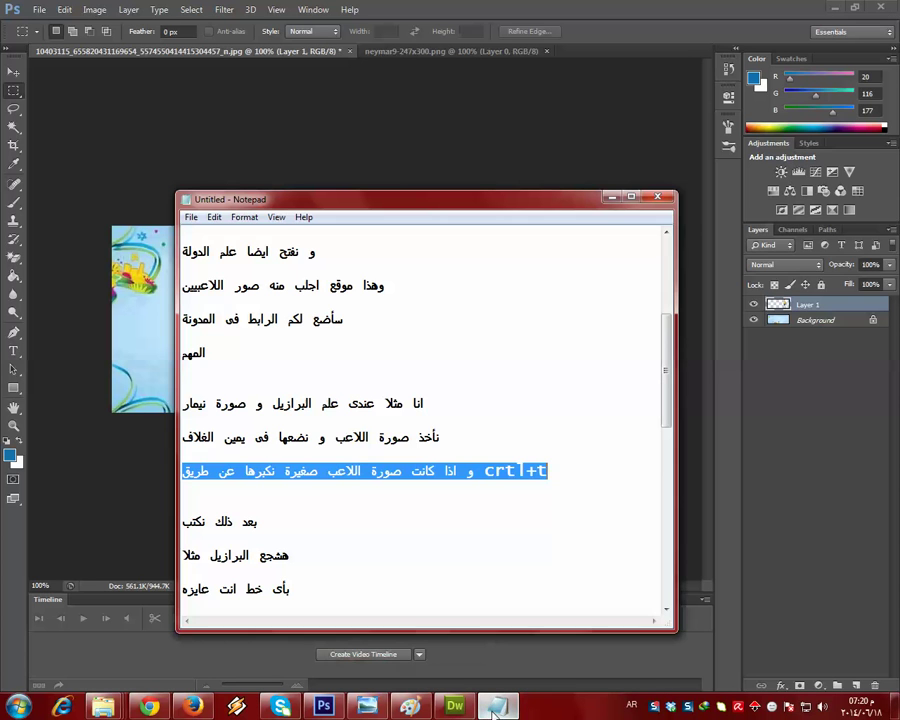
pyautogui.doubleClick(210, 521)
pyautogui.click(220, 531)
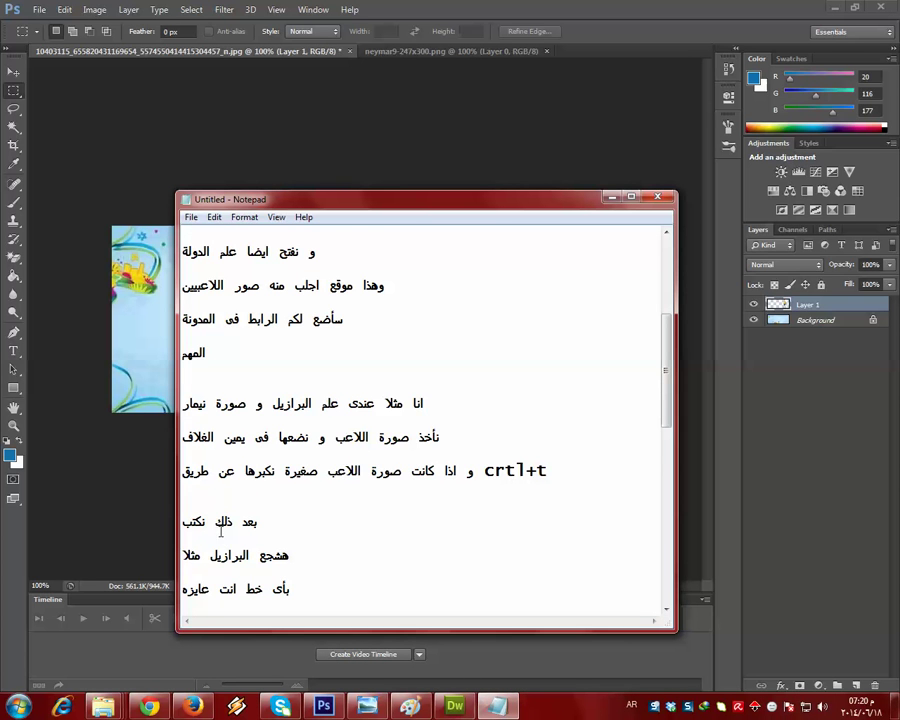
pyautogui.scroll(-1, 225, 580)
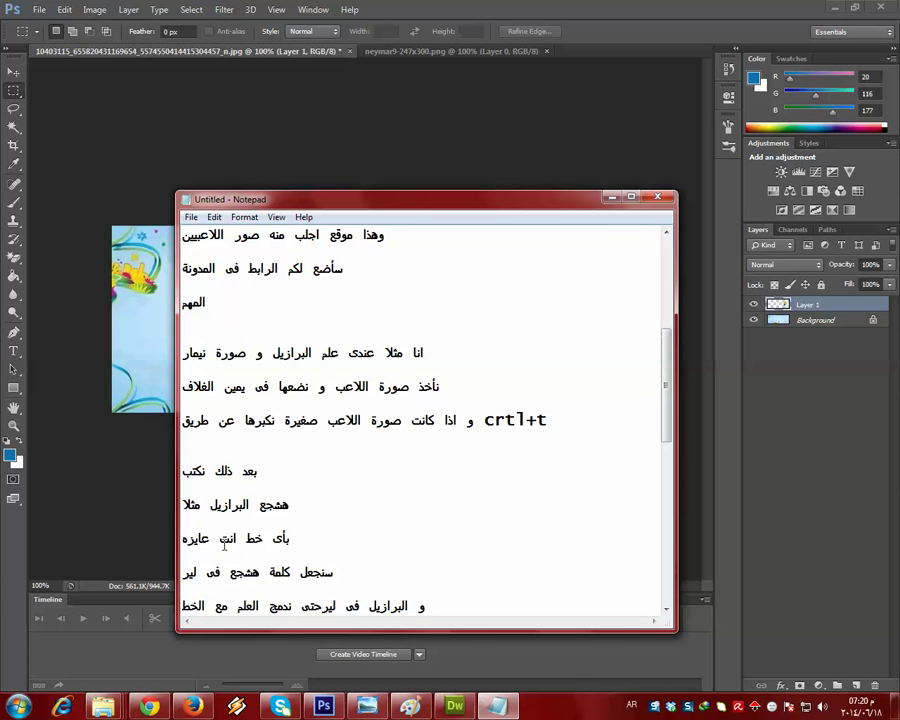
pyautogui.click(612, 197)
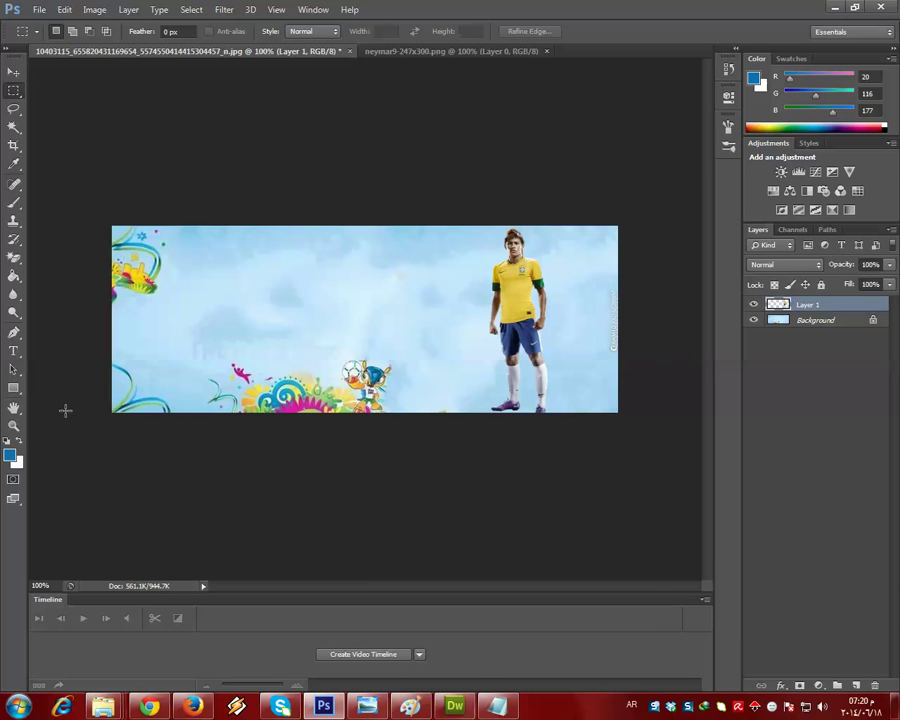
# Step: Add the 48 pt text "هشجع البرازيل" on the cover and move it to the open area left of the player
pyautogui.click(13, 350)
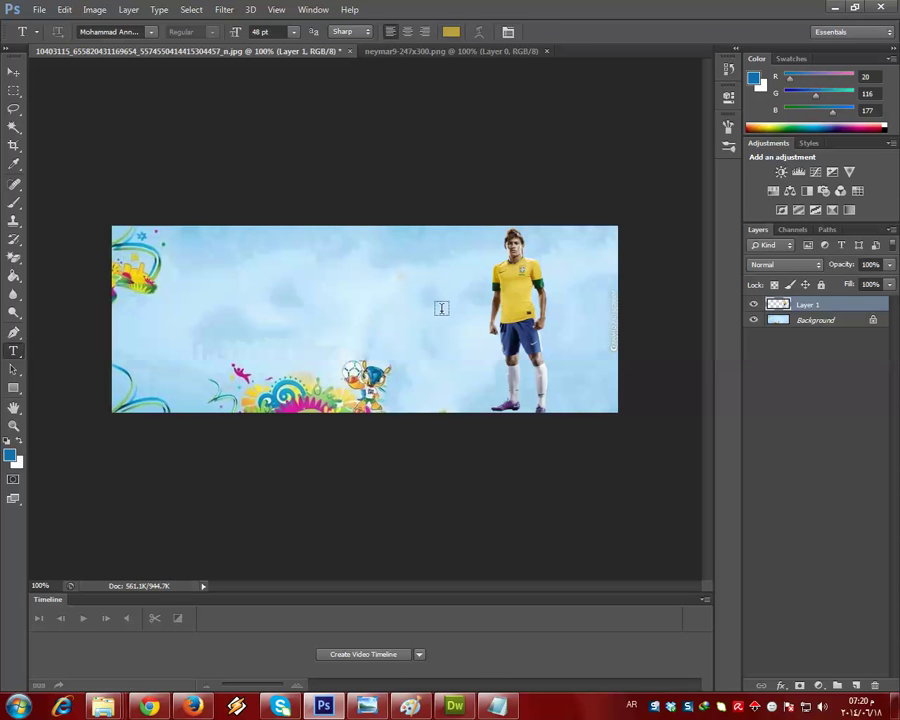
pyautogui.click(385, 311)
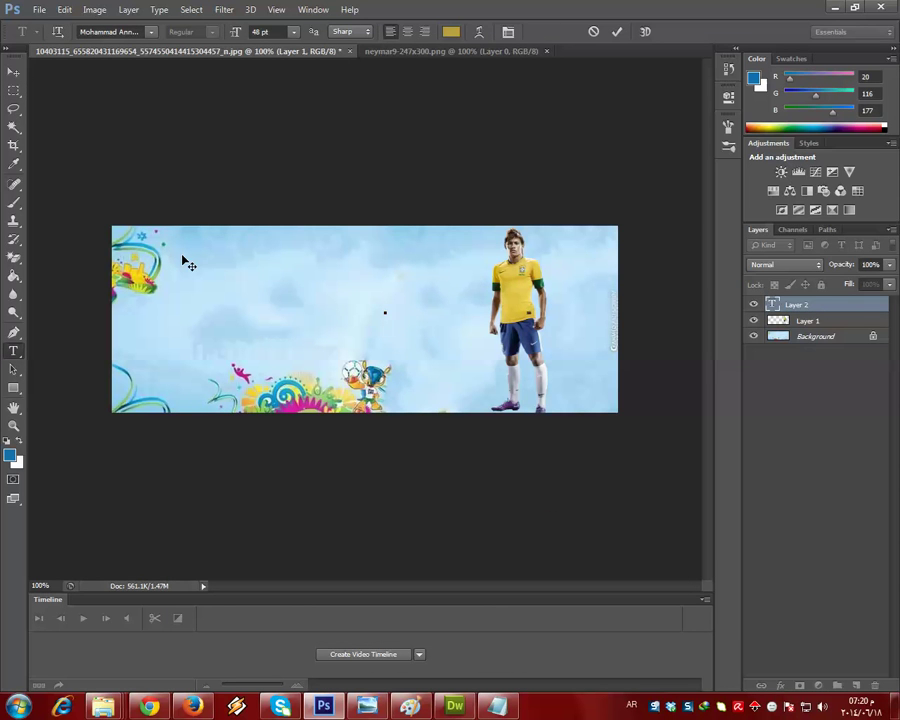
pyautogui.write('ل')
pyautogui.write('شتج')
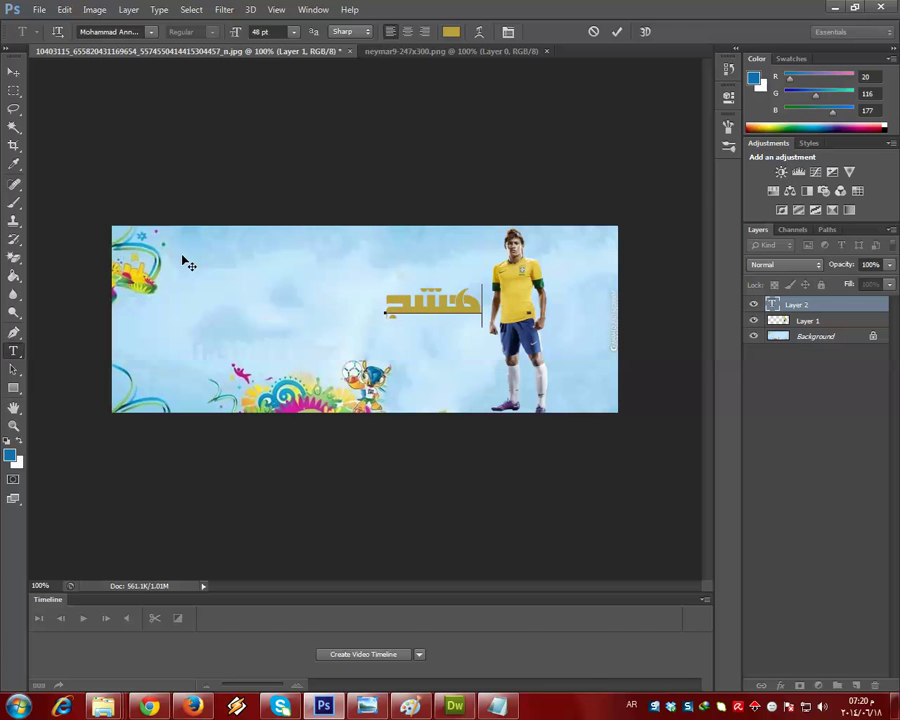
pyautogui.write('د البر')
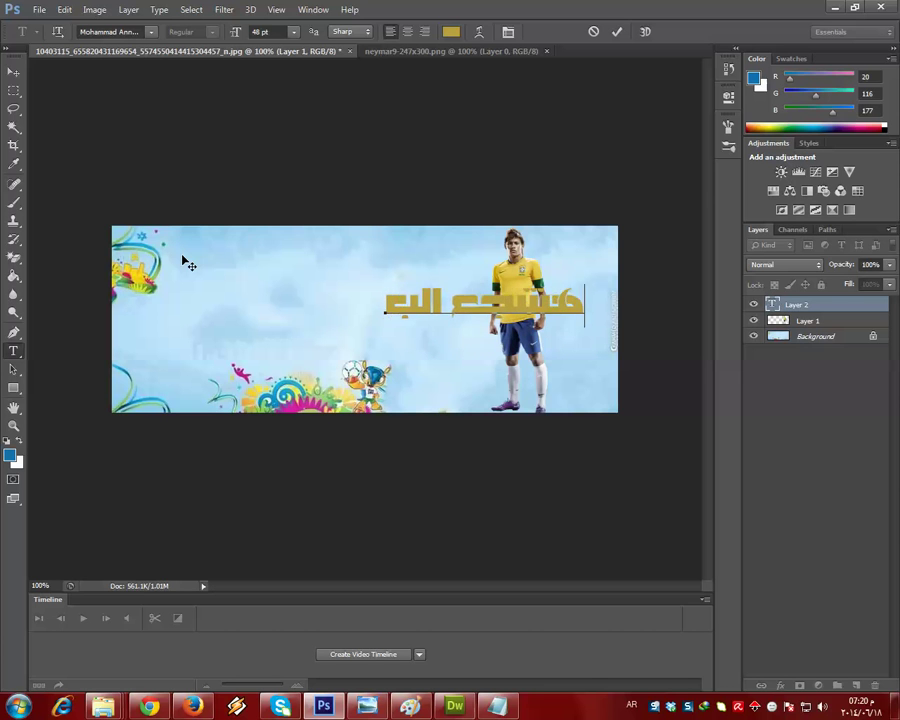
pyautogui.write('ازيل')
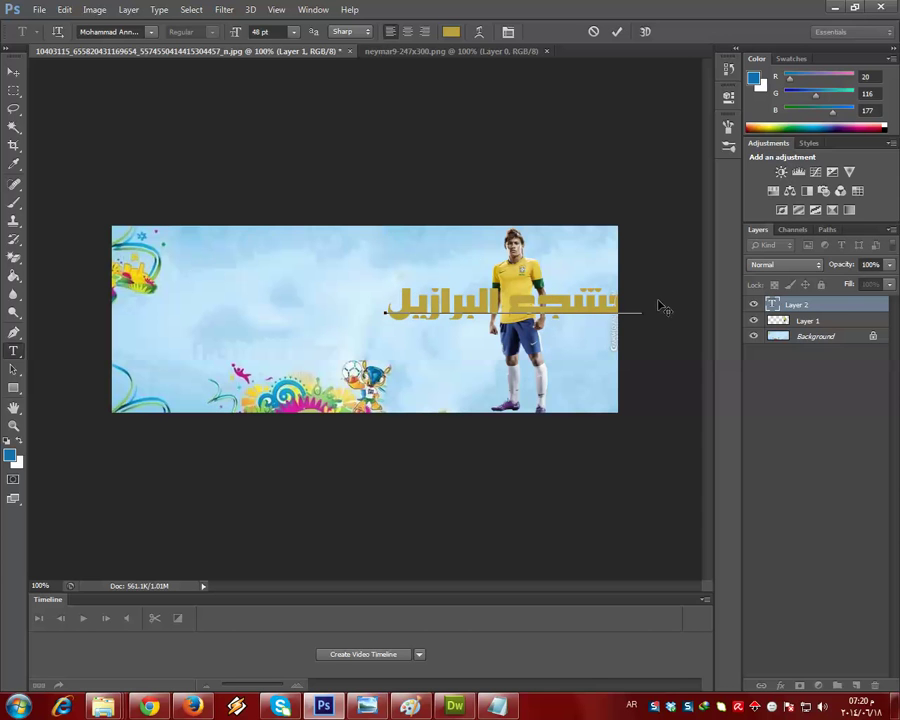
pyautogui.moveTo(657, 301); pyautogui.dragTo(458, 322)
# Step: Set the colour of the whole phrase to e6ca4e and delete the word "البرازيل" from it
pyautogui.tripleClick(372, 322)
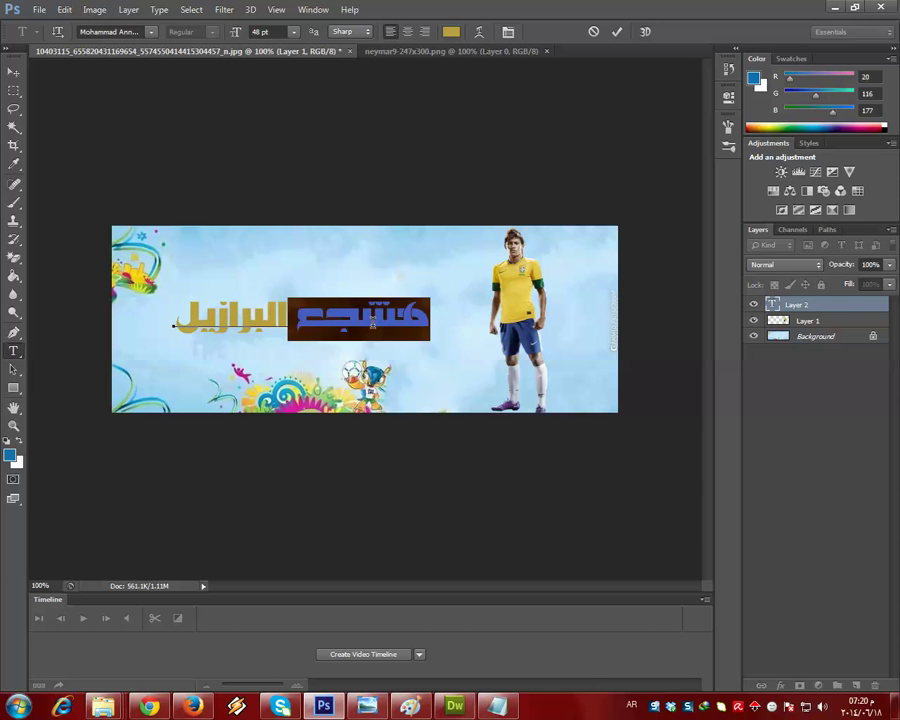
pyautogui.click(451, 31)
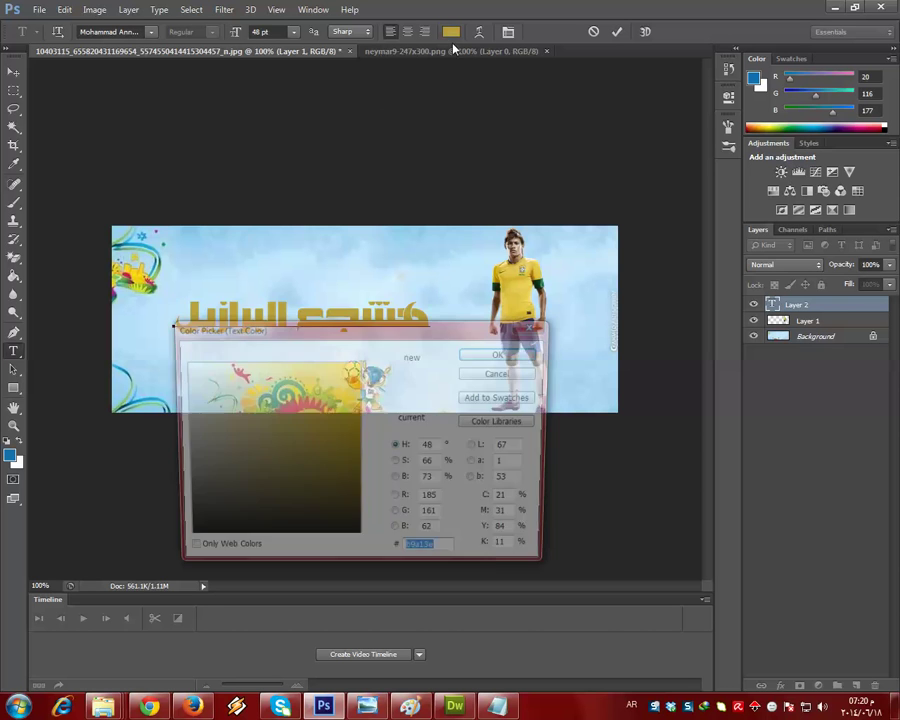
pyautogui.write('e6ca4e')
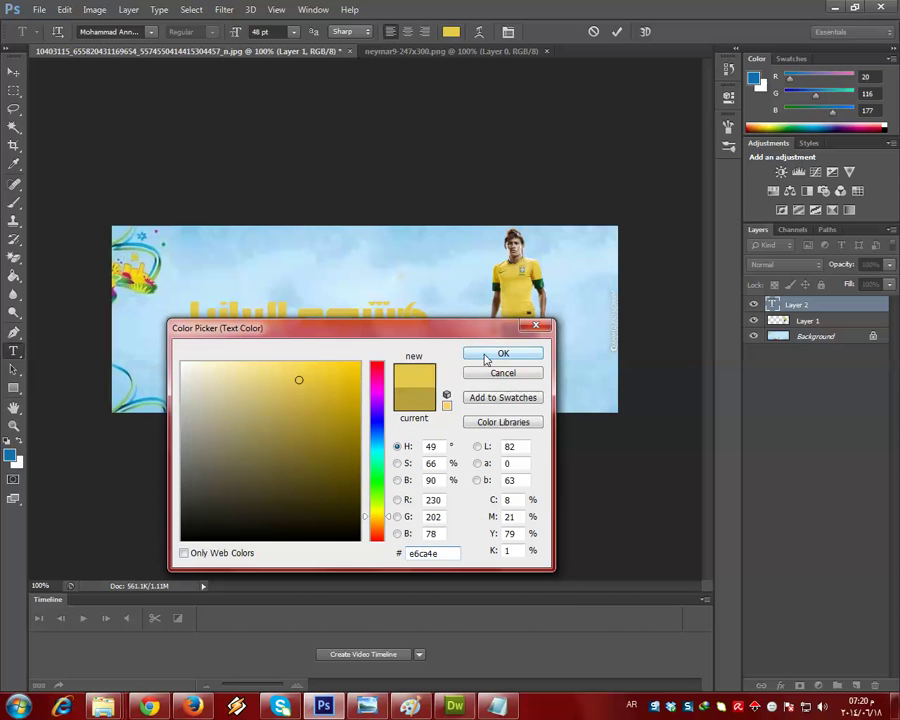
pyautogui.click(486, 356)
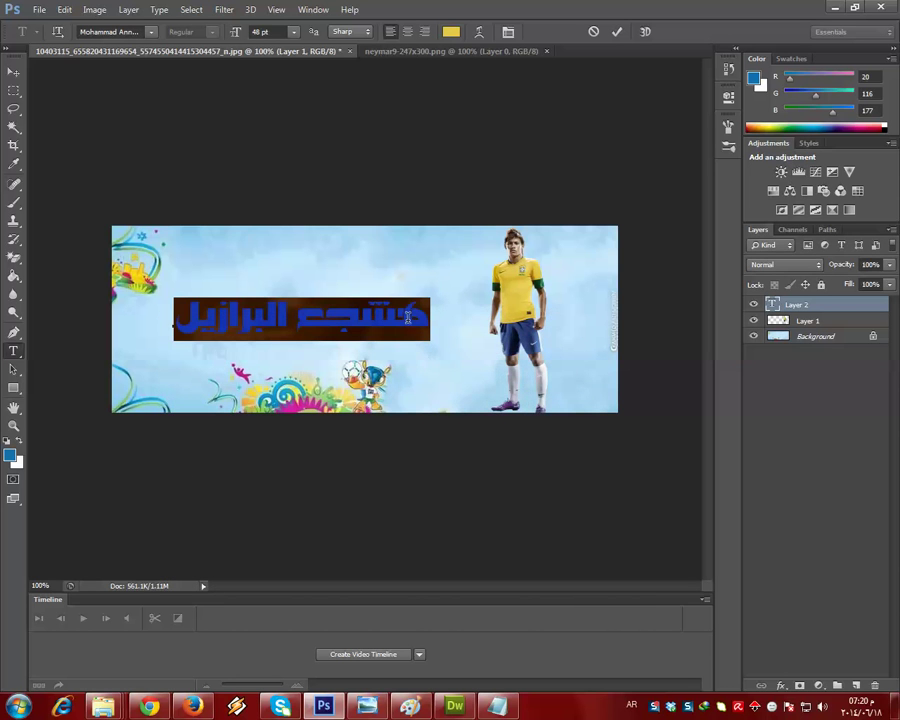
pyautogui.click(351, 317)
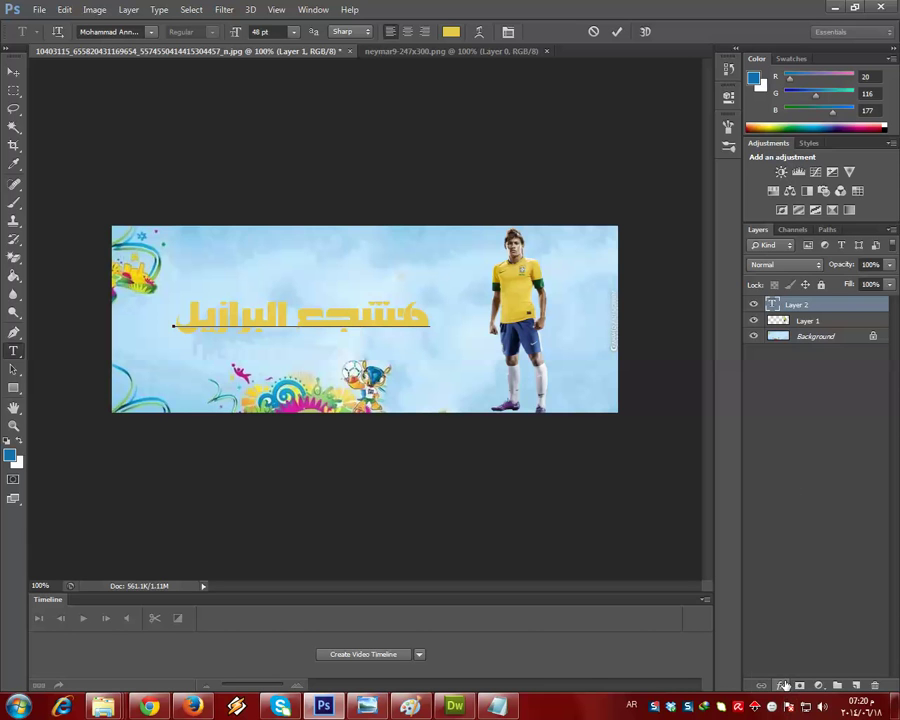
pyautogui.moveTo(292, 304); pyautogui.dragTo(122, 306)
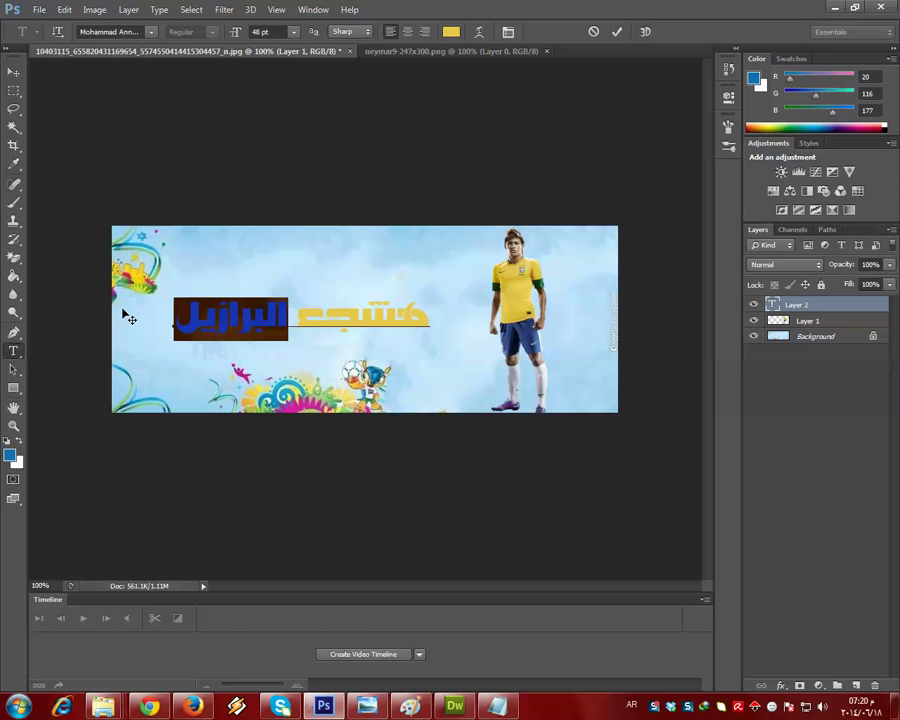
pyautogui.press('BackSpace')
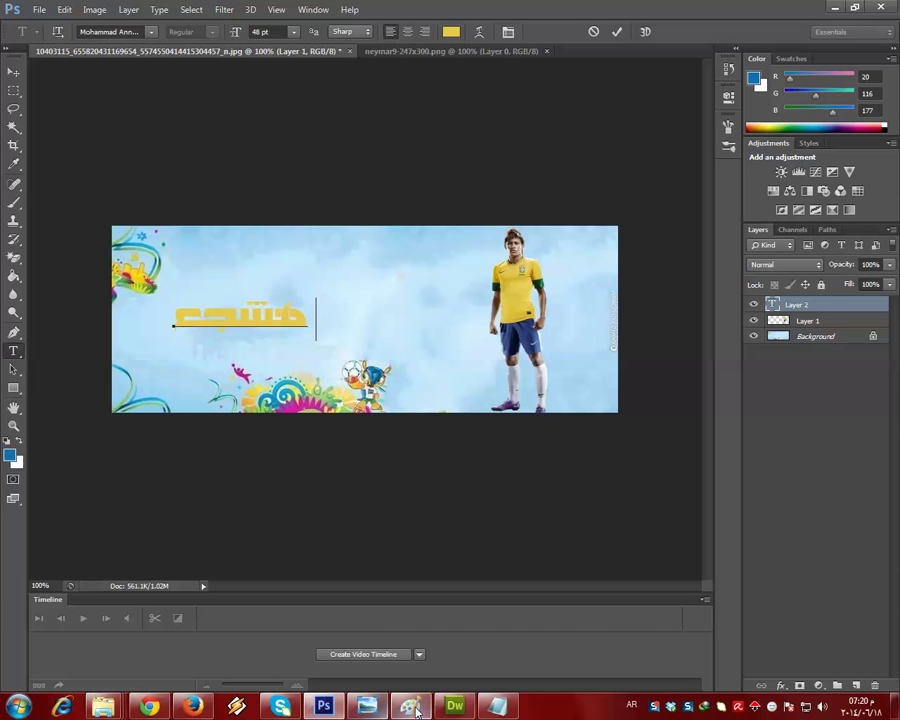
# Step: Highlight the note lines about putting "هشجع" and "البرازيل" on separate layers, and return to the cover in Photoshop
pyautogui.click(497, 707)
pyautogui.scroll(-2, 312, 530)
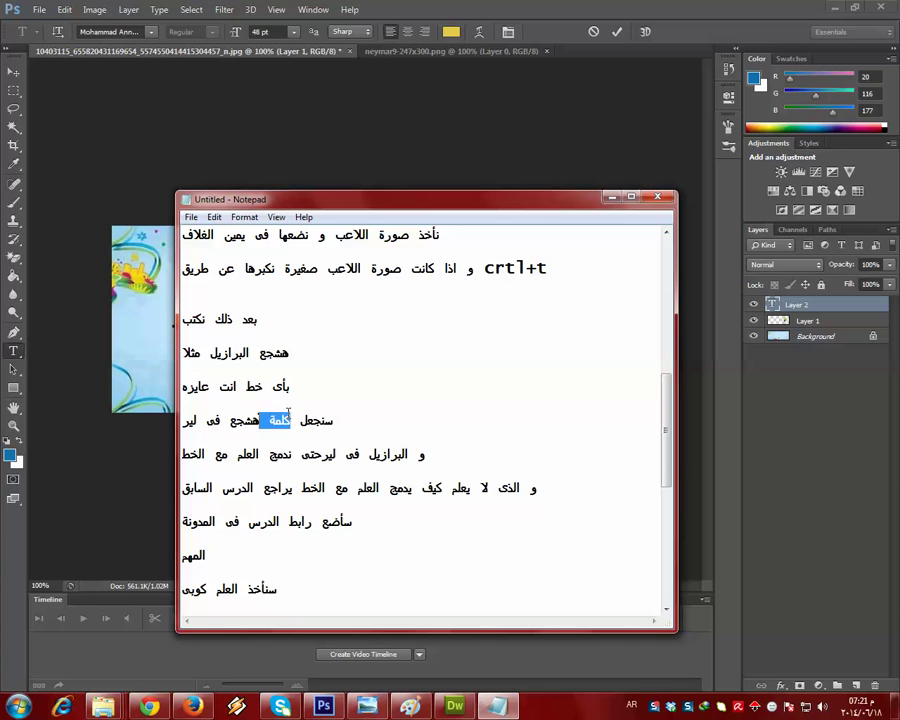
pyautogui.moveTo(326, 428); pyautogui.dragTo(154, 428)
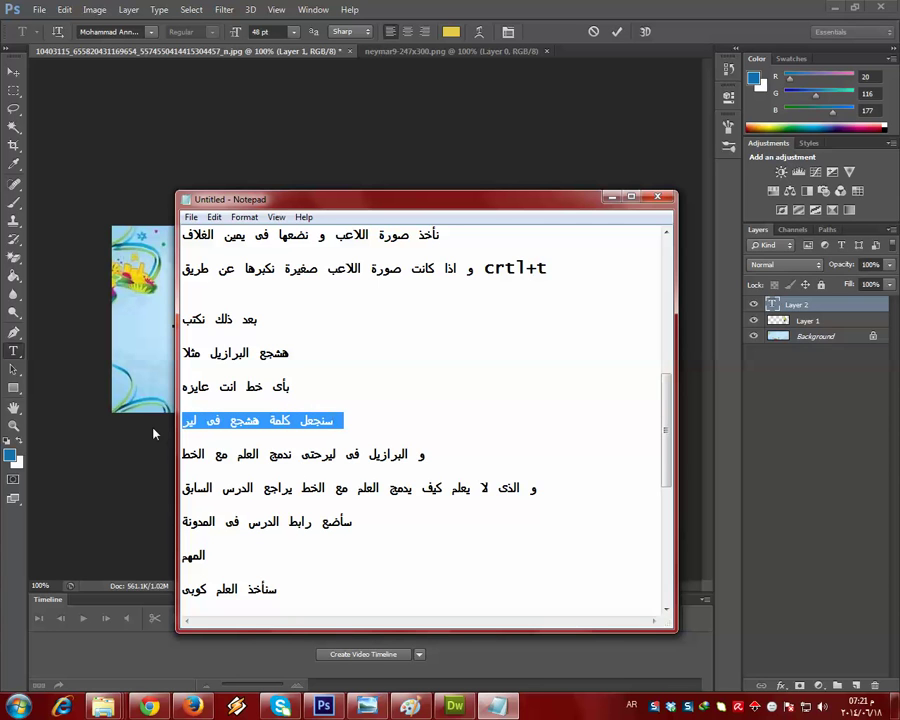
pyautogui.moveTo(446, 458); pyautogui.dragTo(181, 454)
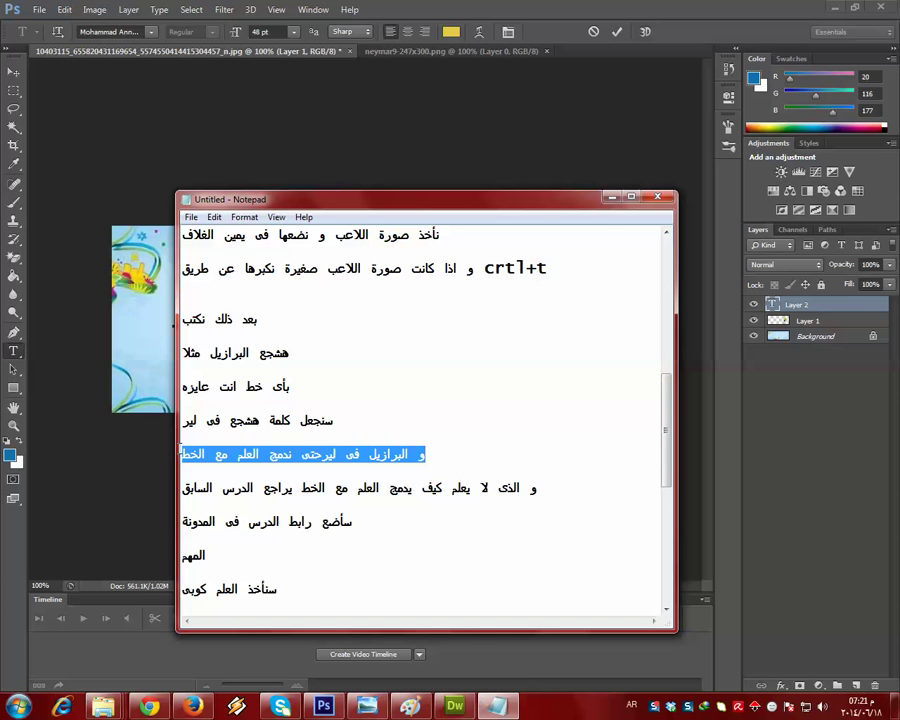
pyautogui.click(612, 196)
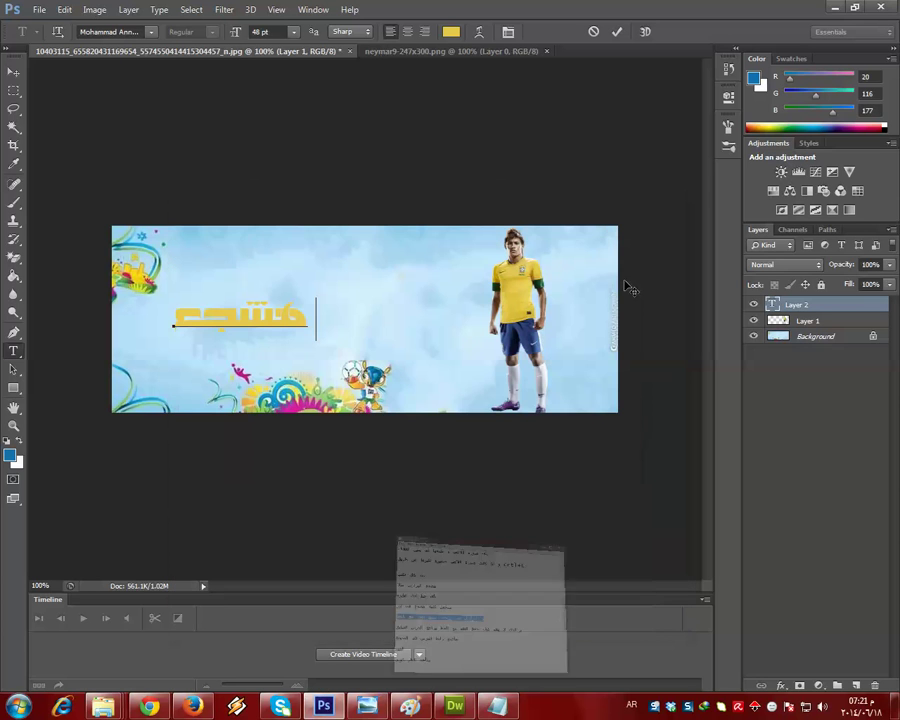
# Step: Commit the text "هشجع" and move it closer to the player, above the mascot
pyautogui.click(855, 687)
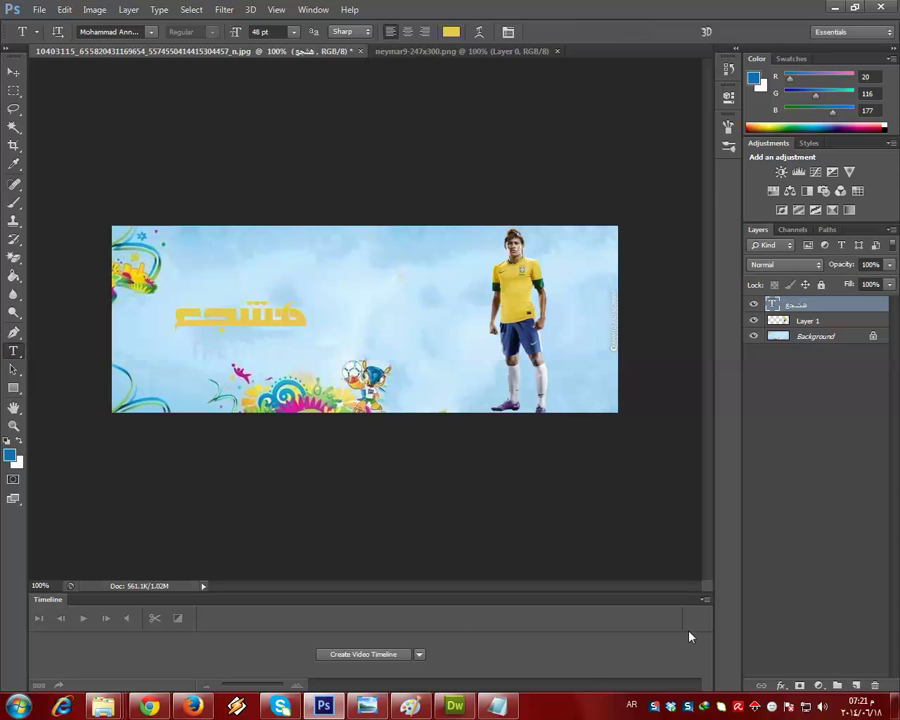
pyautogui.click(13, 72)
pyautogui.moveTo(237, 330); pyautogui.dragTo(374, 321)
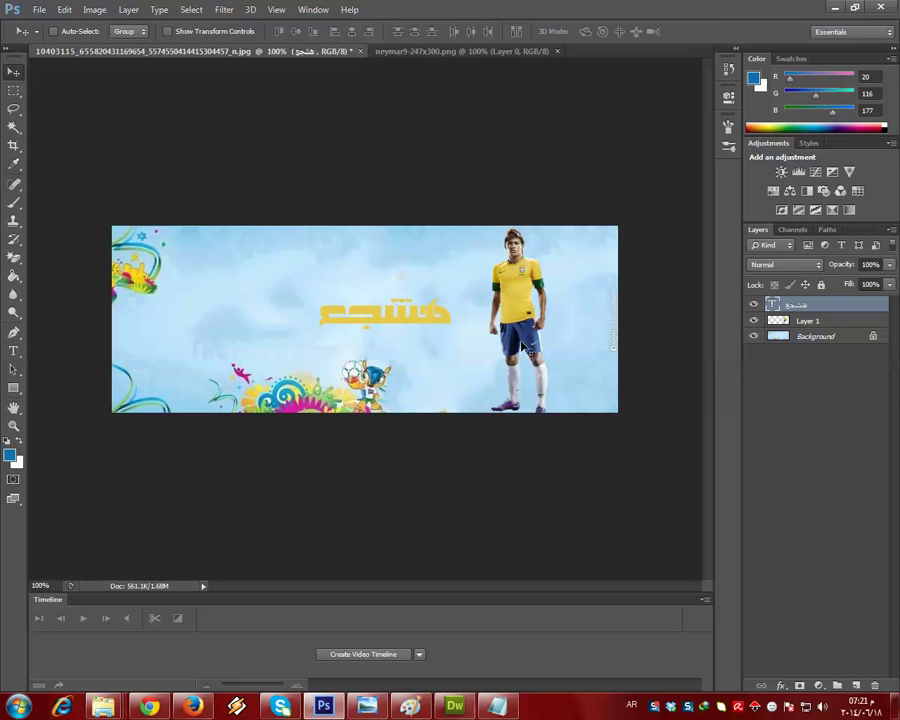
# Step: Add an outside stroke to the "هشجع" text layer in green 296645, sampled from the player's sleeve
pyautogui.click(782, 686)
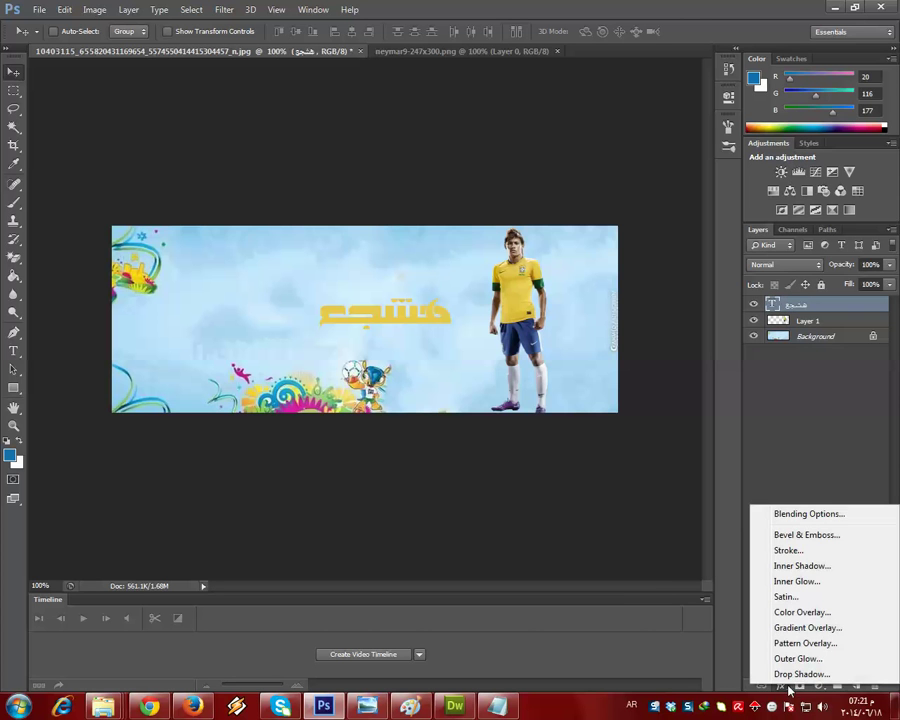
pyautogui.click(776, 550)
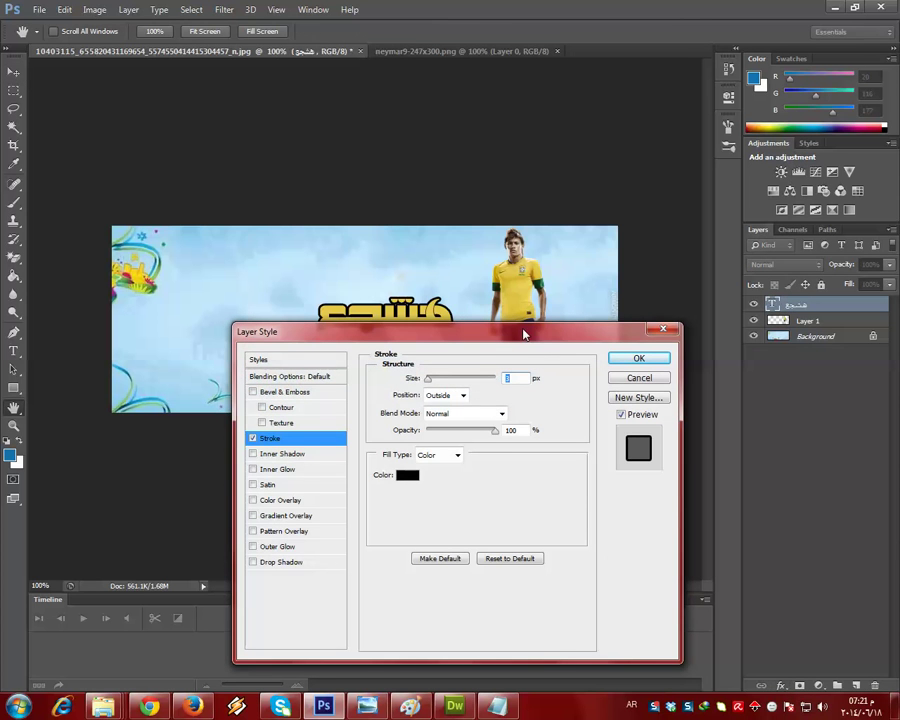
pyautogui.click(407, 475)
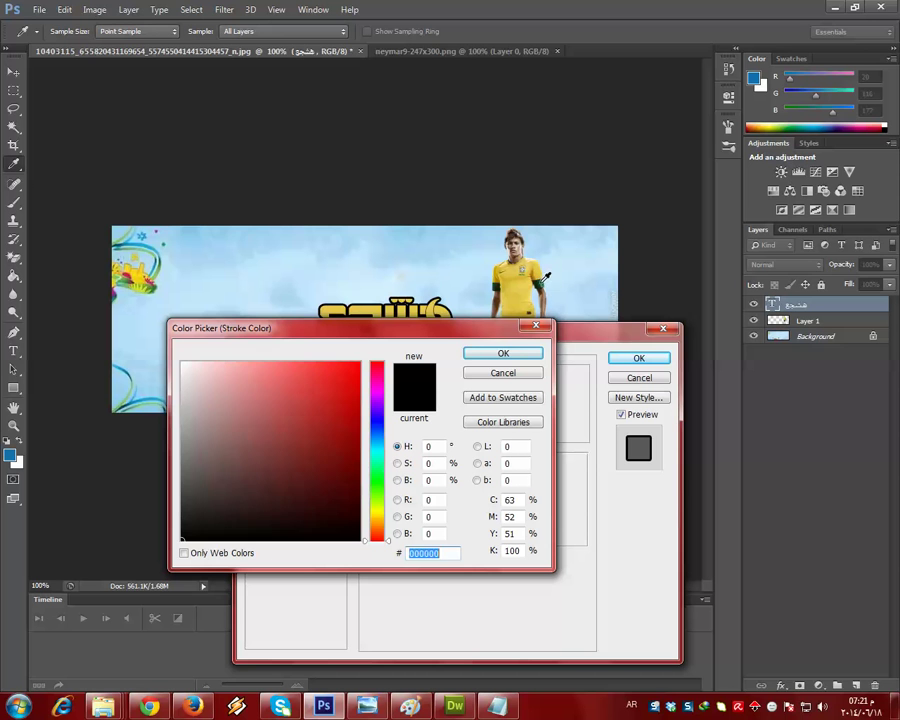
pyautogui.click(541, 288)
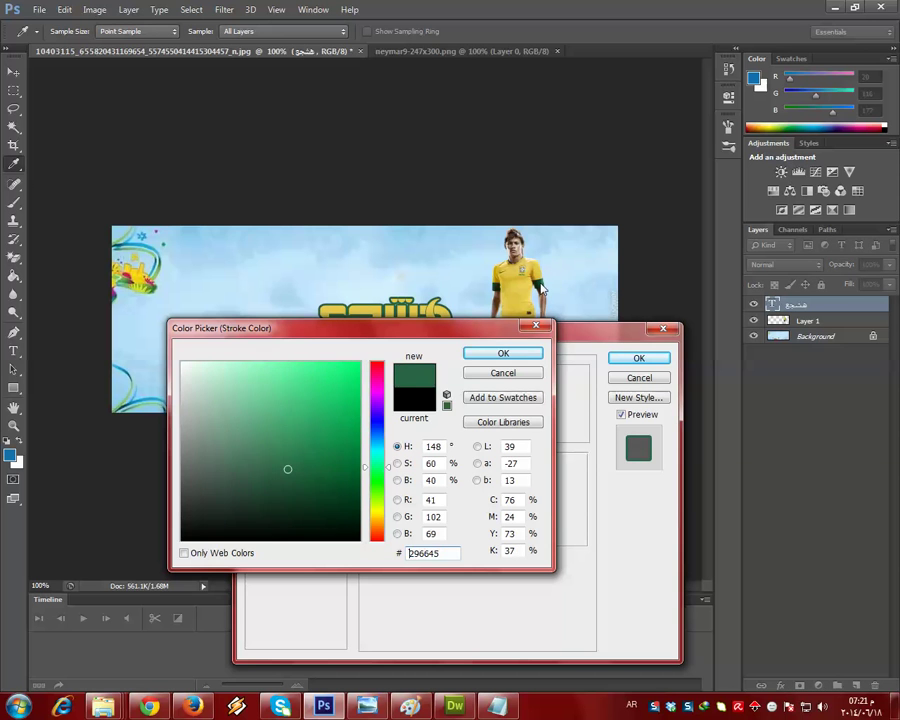
pyautogui.click(522, 356)
pyautogui.click(638, 358)
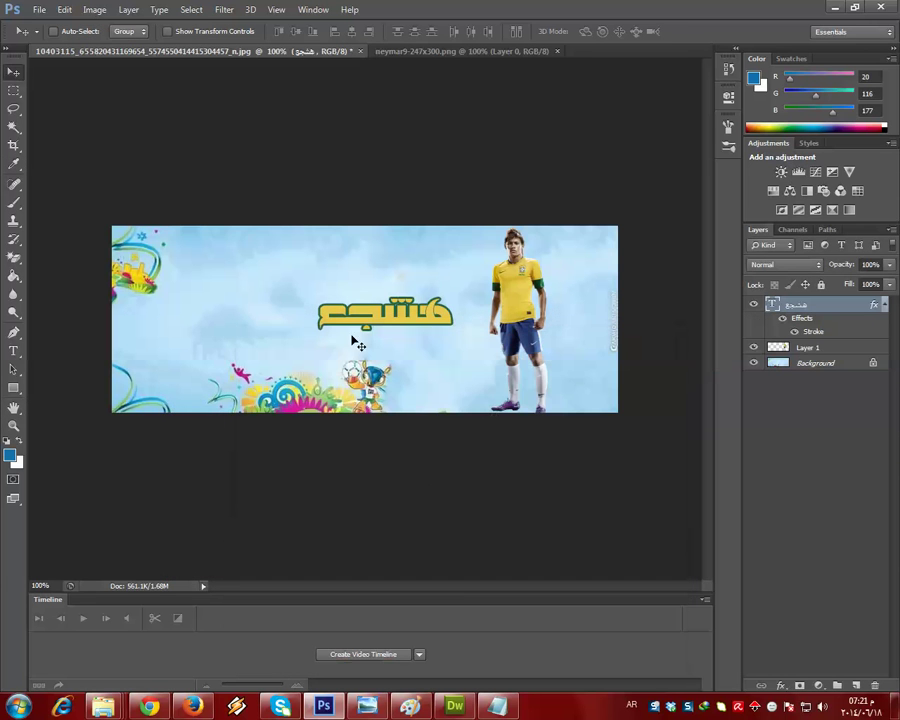
# Step: Insert a blank line in the Notepad notes below the line about merging the flag with the text, and return to Photoshop
pyautogui.click(455, 707)
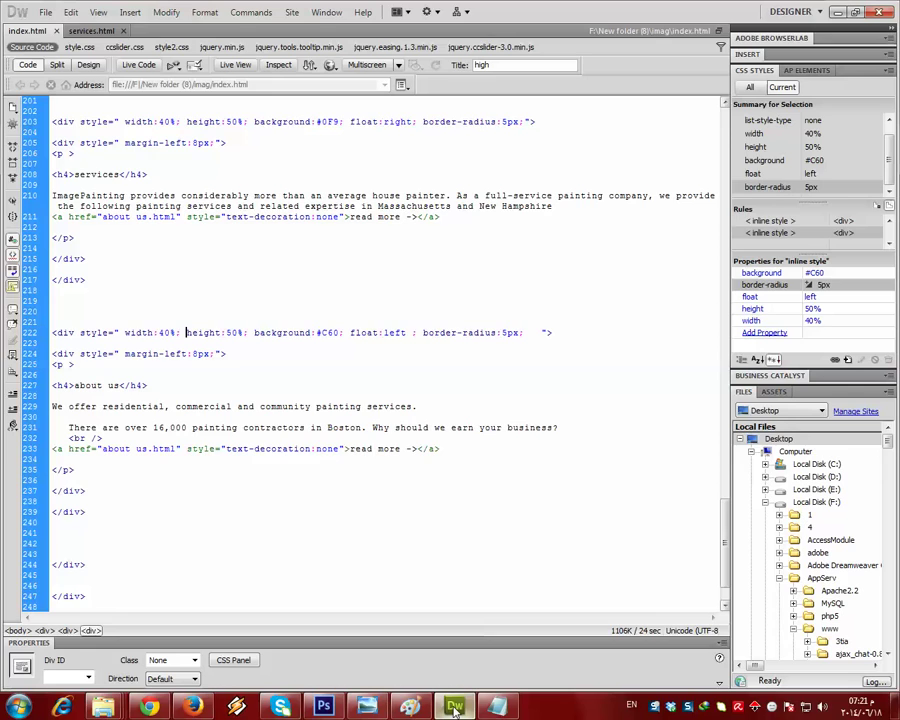
pyautogui.click(468, 708)
pyautogui.click(497, 707)
pyautogui.click(183, 455)
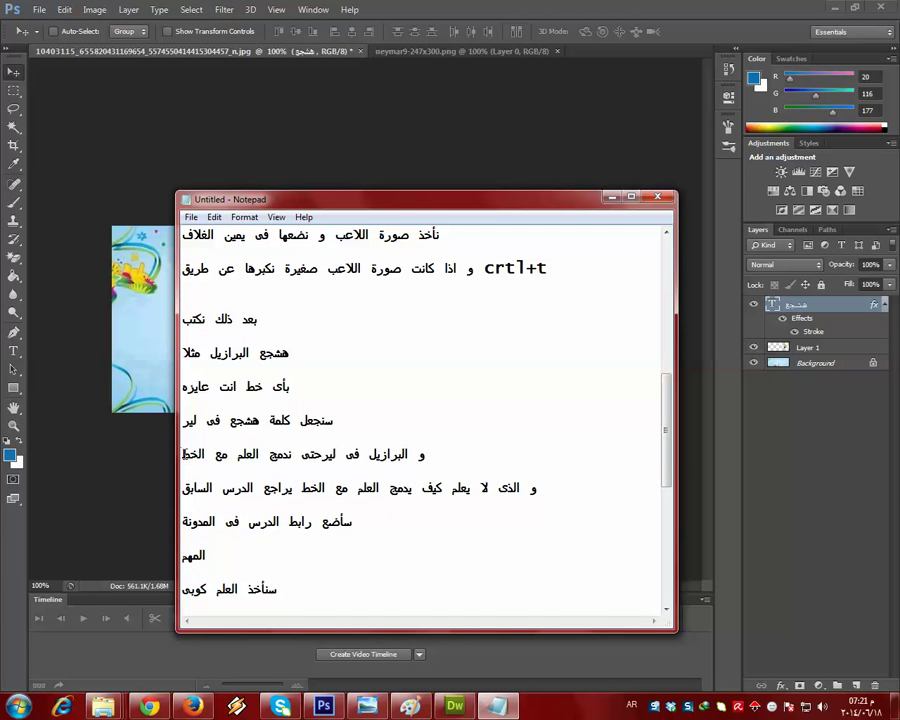
pyautogui.press('Return')
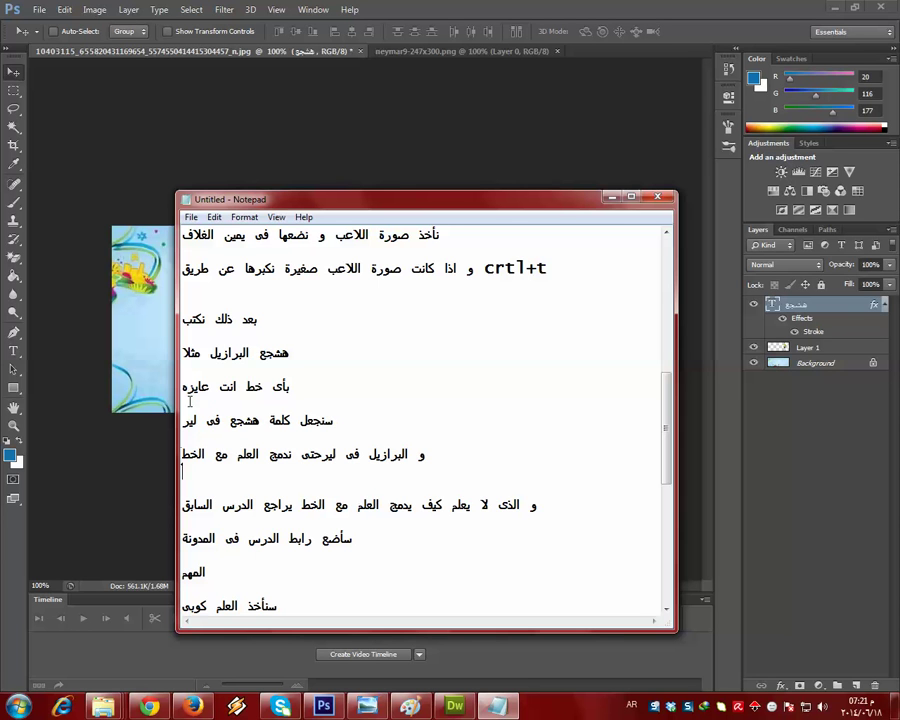
pyautogui.click(611, 198)
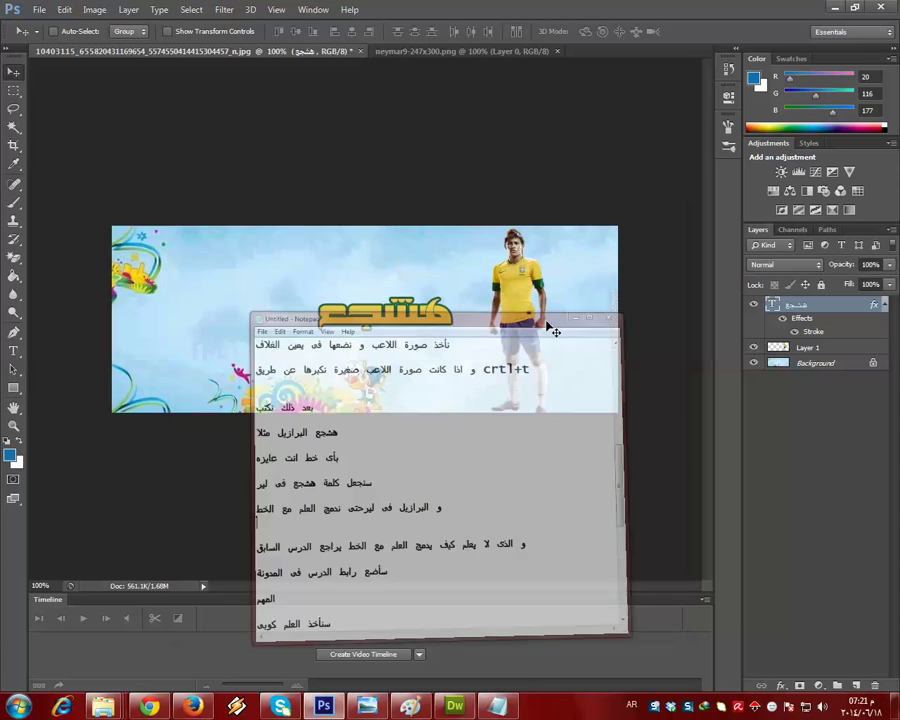
# Step: Add the text "البرازيل" on its own layer and move it beside the word "هشجع", on the side away from the player
pyautogui.click(16, 352)
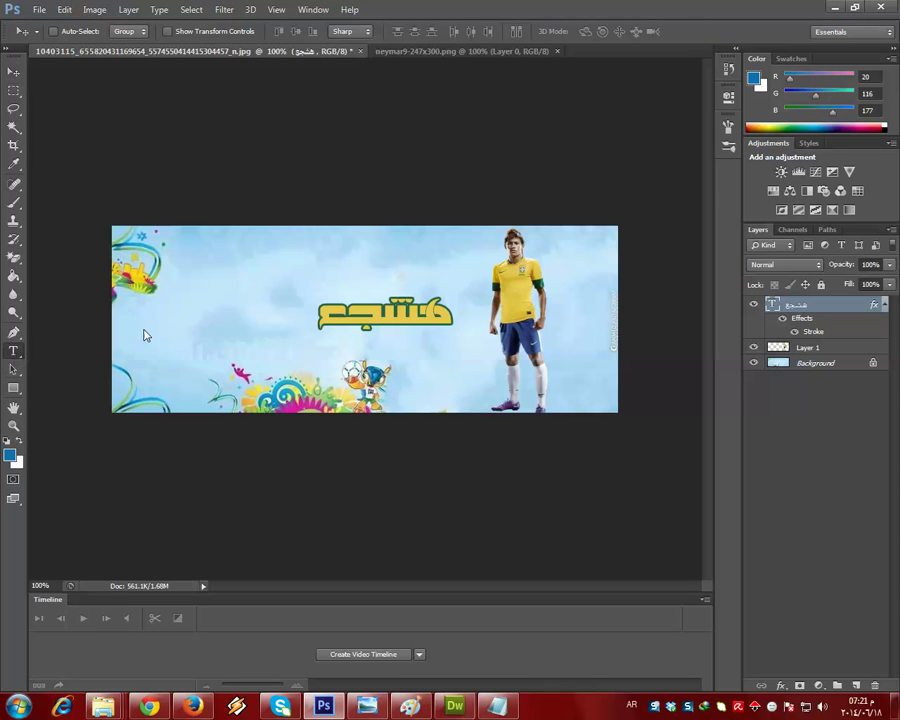
pyautogui.click(272, 318)
pyautogui.write('البراز')
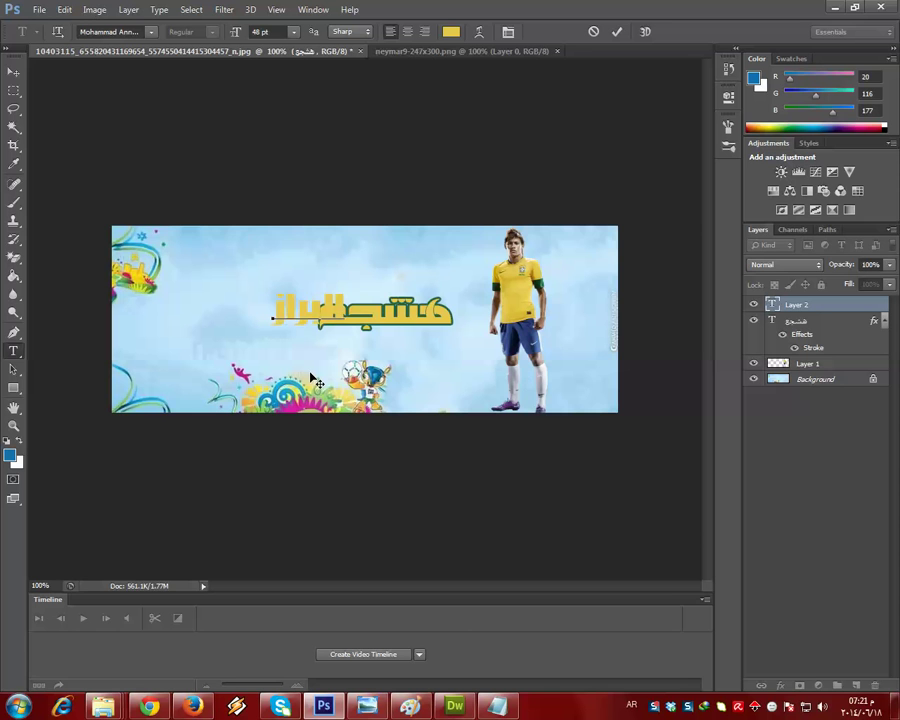
pyautogui.write('يل')
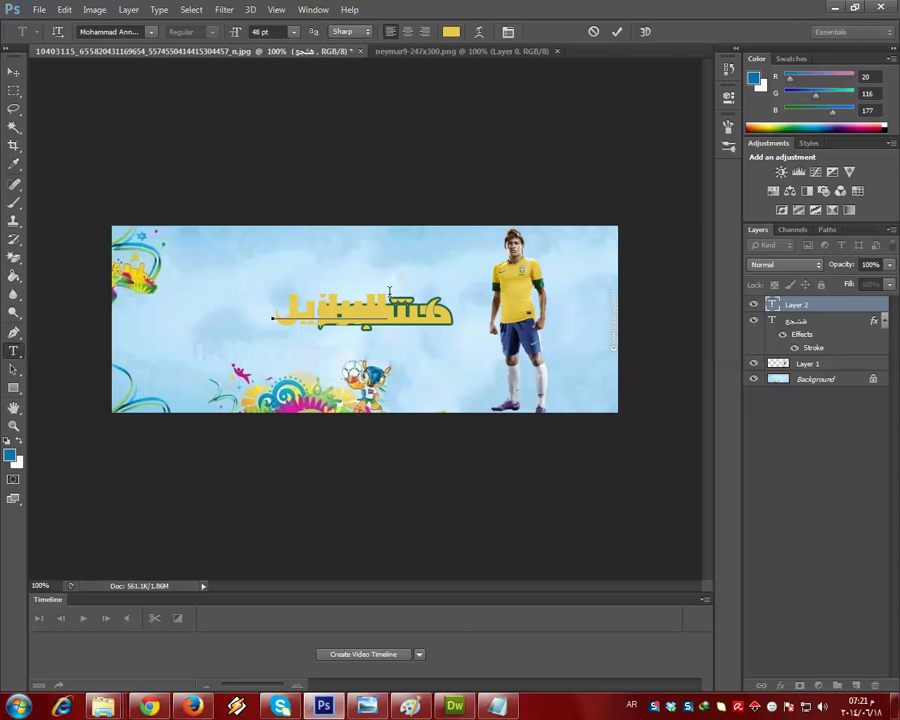
pyautogui.click(13, 72)
pyautogui.moveTo(303, 320); pyautogui.dragTo(219, 328)
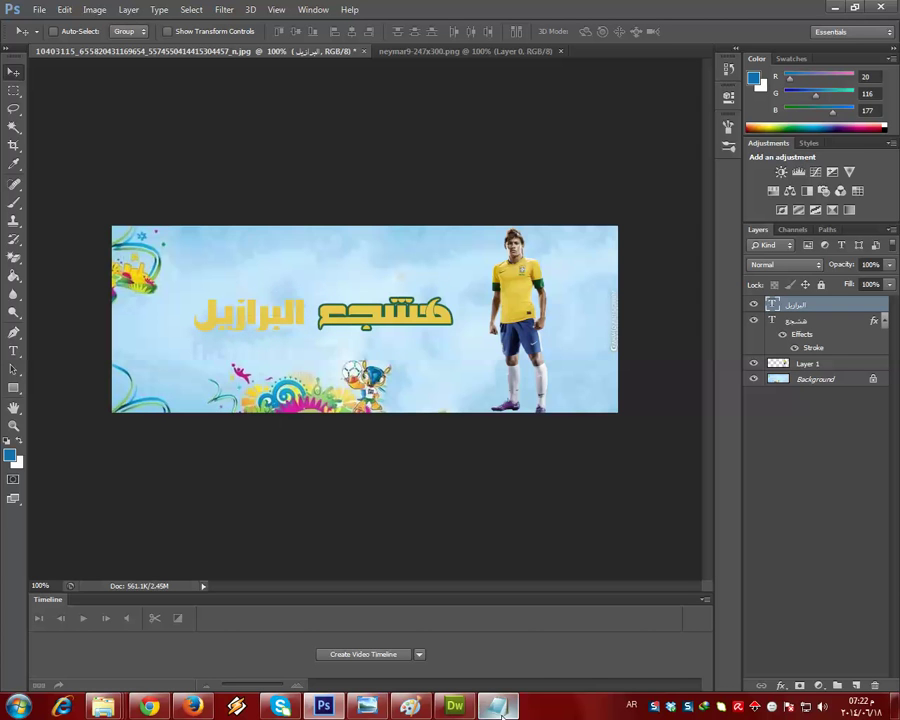
# Step: Highlight the Notepad line about reviewing the previous flag-merging lesson, read the lines after it, and return to the cover in Photoshop
pyautogui.click(498, 706)
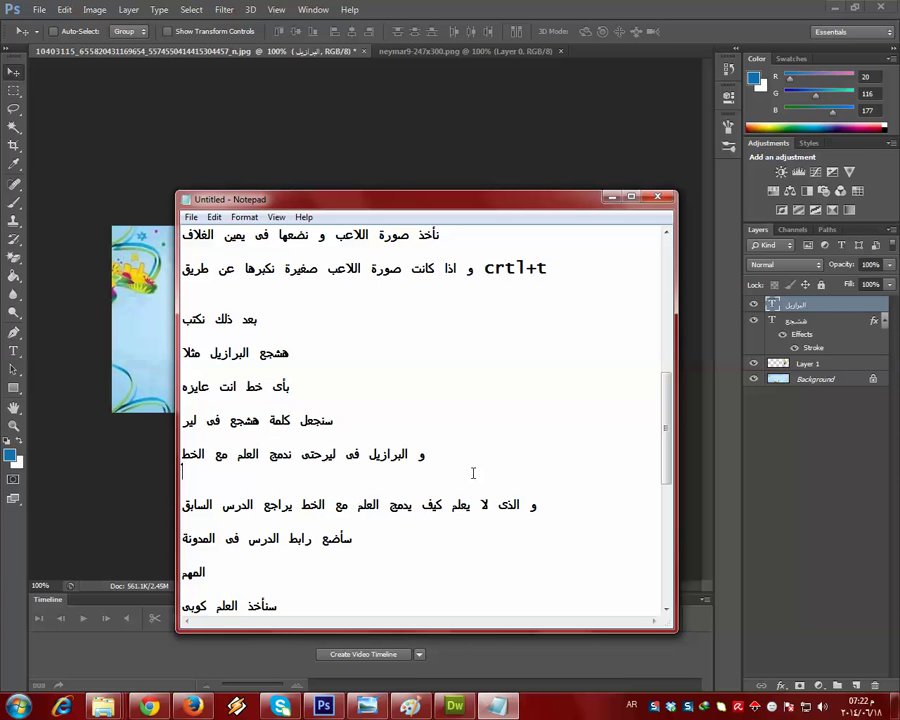
pyautogui.moveTo(550, 503); pyautogui.dragTo(183, 508)
pyautogui.doubleClick(300, 539)
pyautogui.click(289, 539)
pyautogui.scroll(-1, 280, 606)
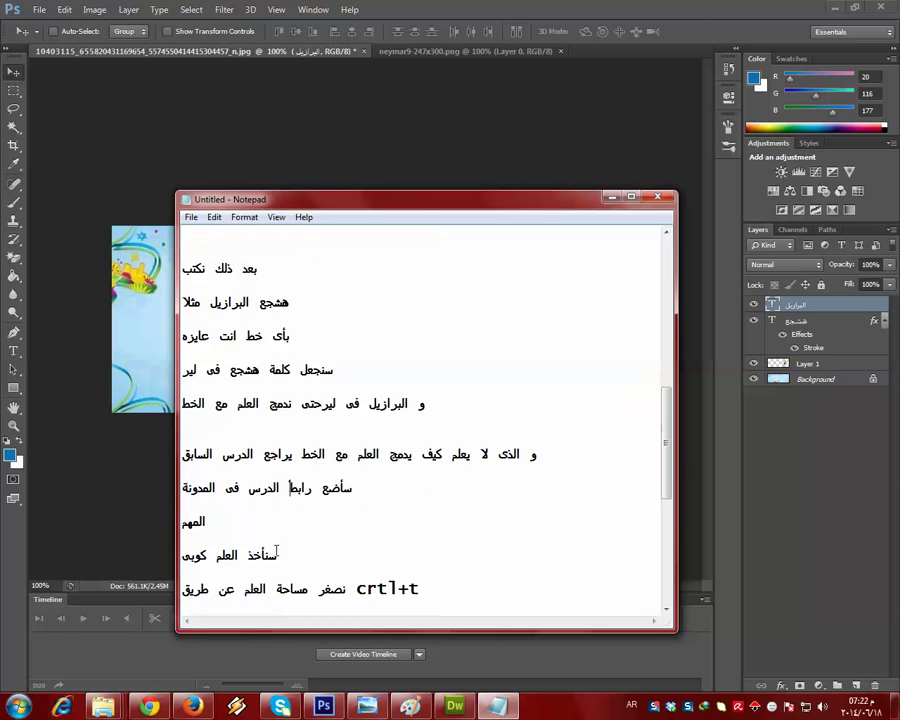
pyautogui.click(497, 706)
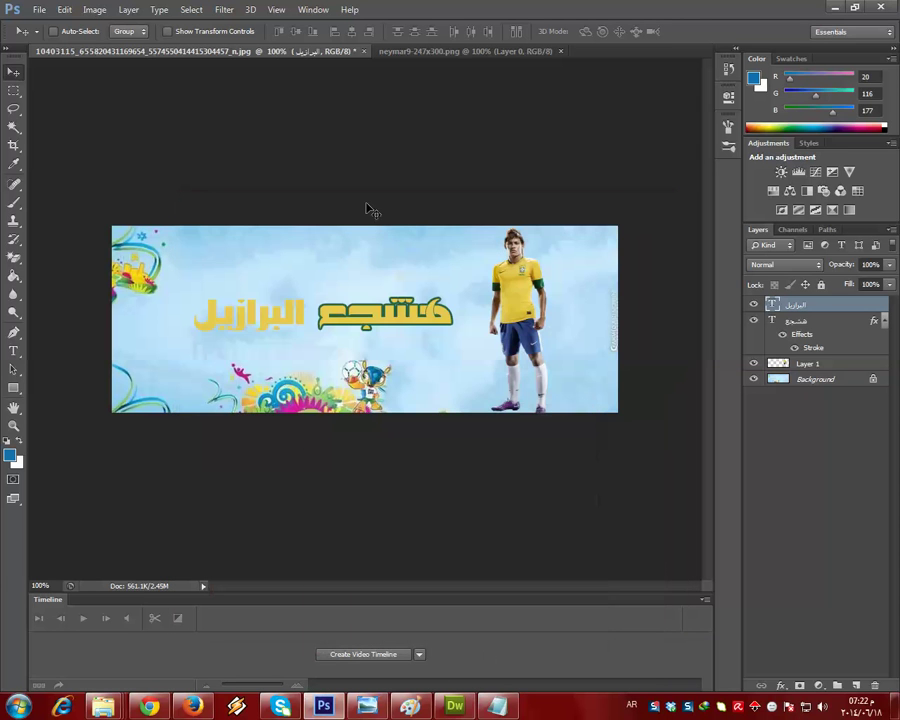
pyautogui.click(428, 52)
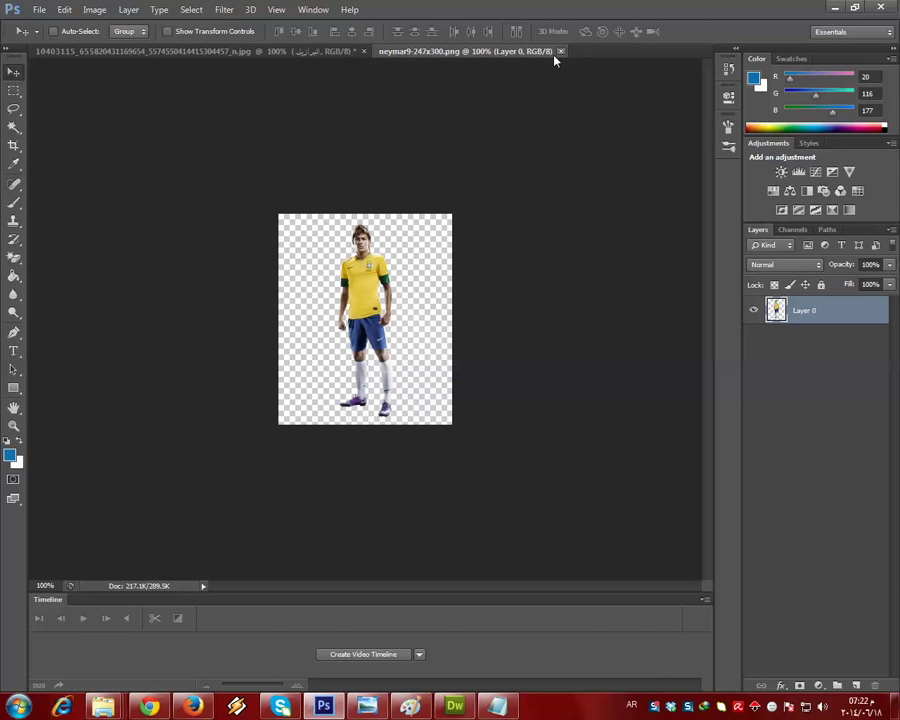
pyautogui.click(311, 52)
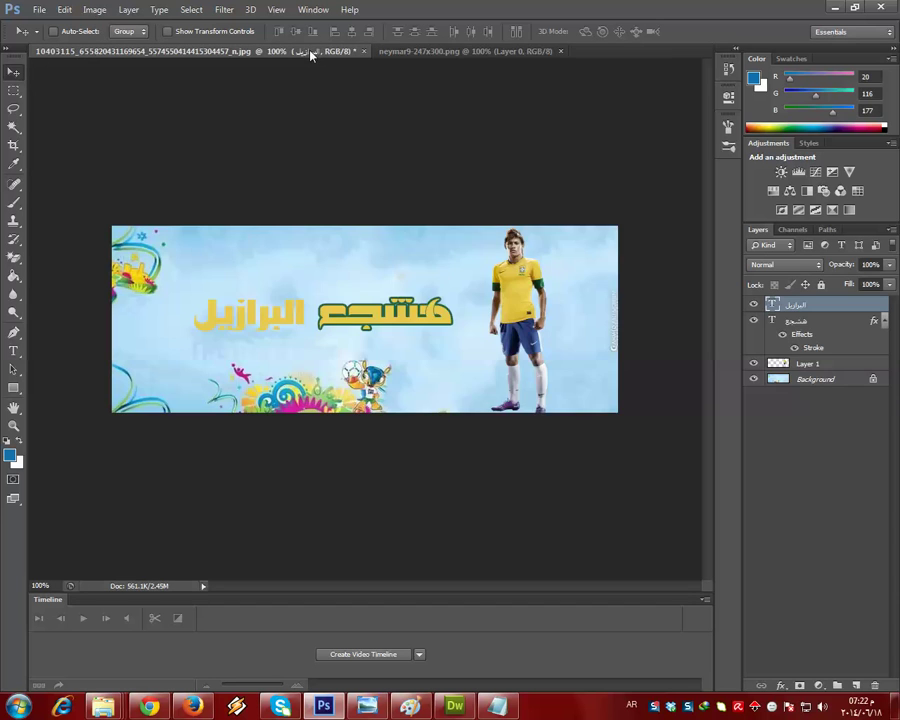
pyautogui.hotkey('ctrl', 'o')
pyautogui.click(364, 242)
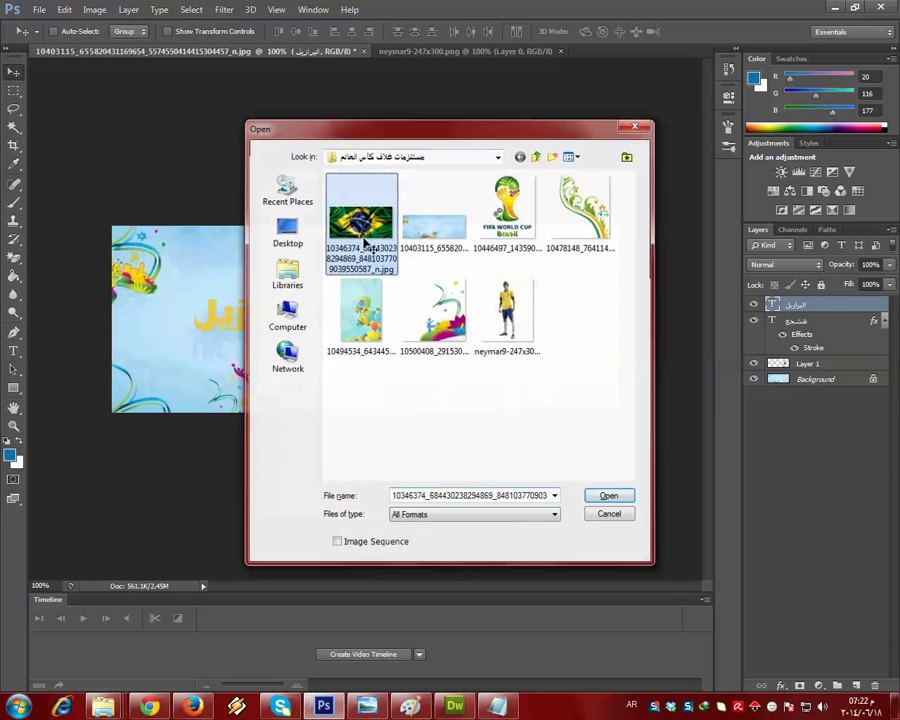
pyautogui.doubleClick(364, 242)
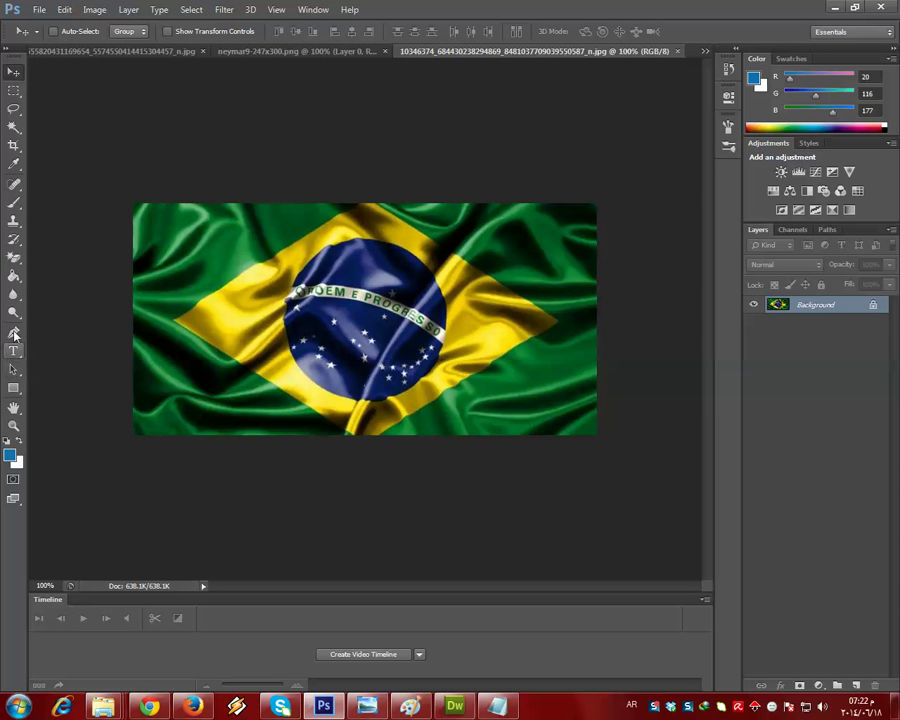
# Step: Select the whole Brazil flag image and copy it into the cover document as a new layer above the text
pyautogui.click(13, 90)
pyautogui.moveTo(108, 174); pyautogui.dragTo(652, 556)
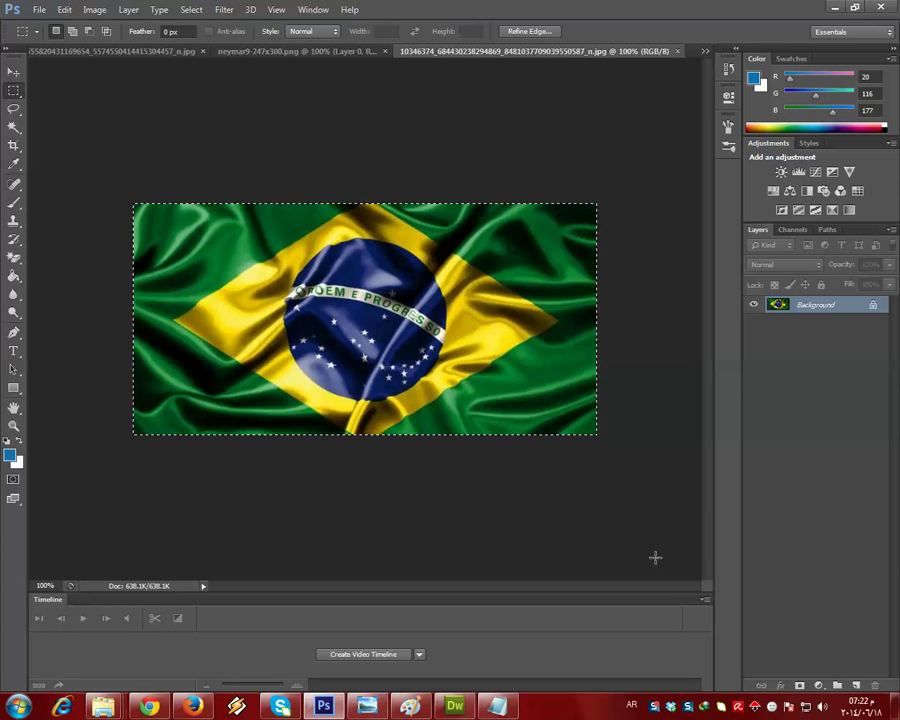
pyautogui.click(81, 52)
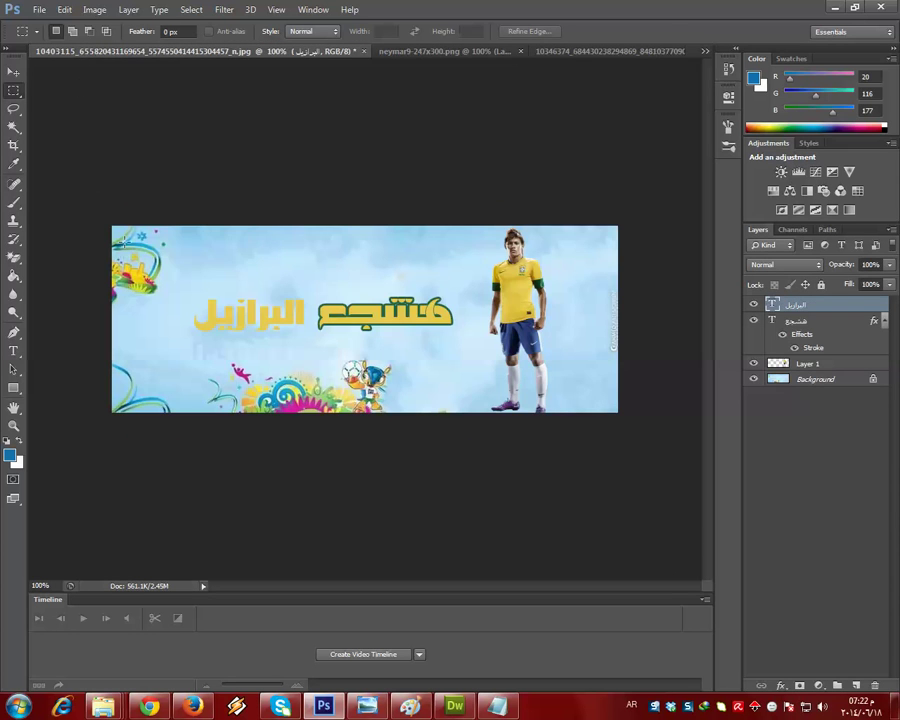
pyautogui.hotkey('ctrl', 'v')
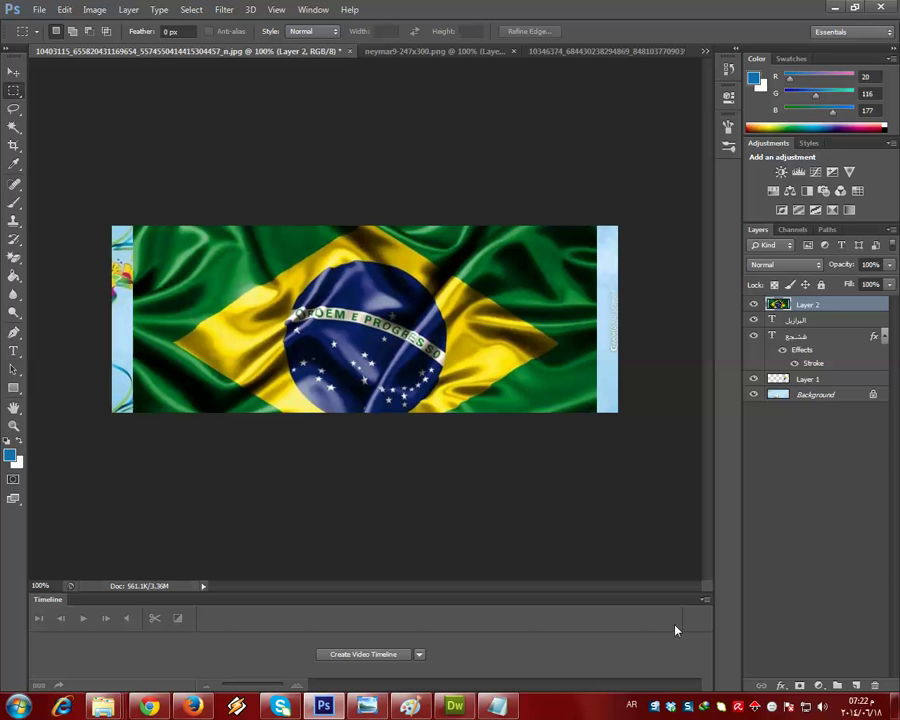
# Step: Read the Notepad lines about shrinking the flag and merging it with the text, and return to Photoshop
pyautogui.click(497, 706)
pyautogui.click(289, 591)
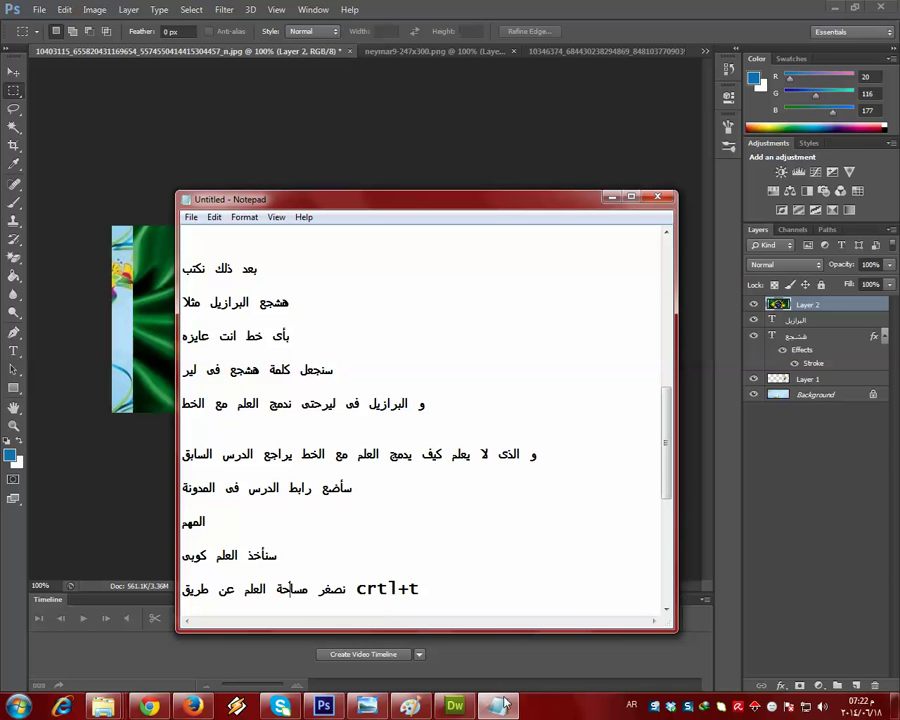
pyautogui.scroll(-1, 521, 477)
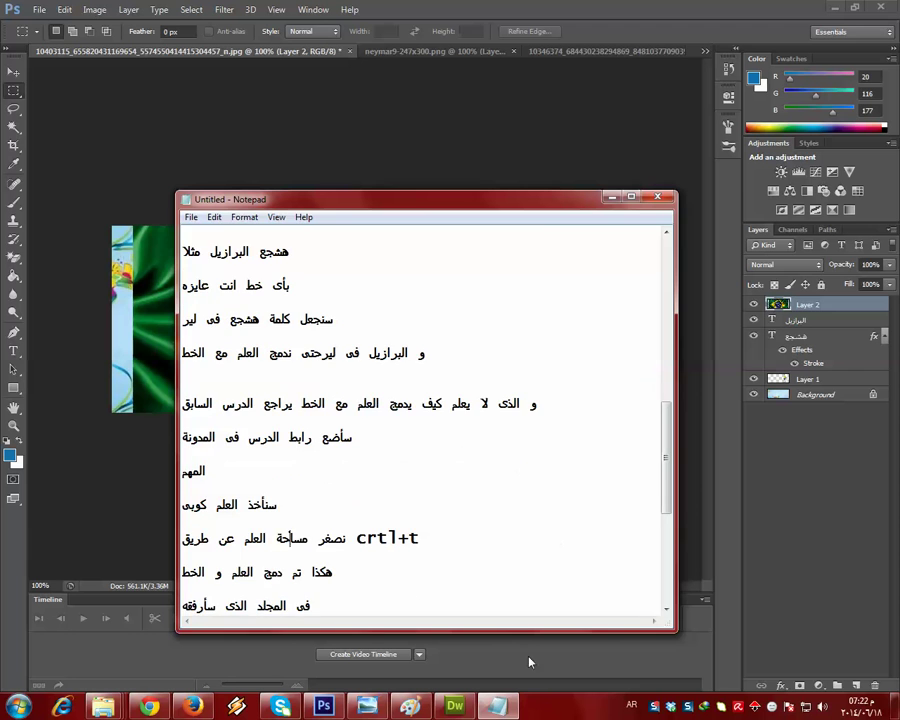
pyautogui.click(499, 707)
# Step: Scale the flag layer to 23.94% width and 13.64% height over the word "البرازيل", and clip it to that text layer
pyautogui.hotkey('ctrl', 't')
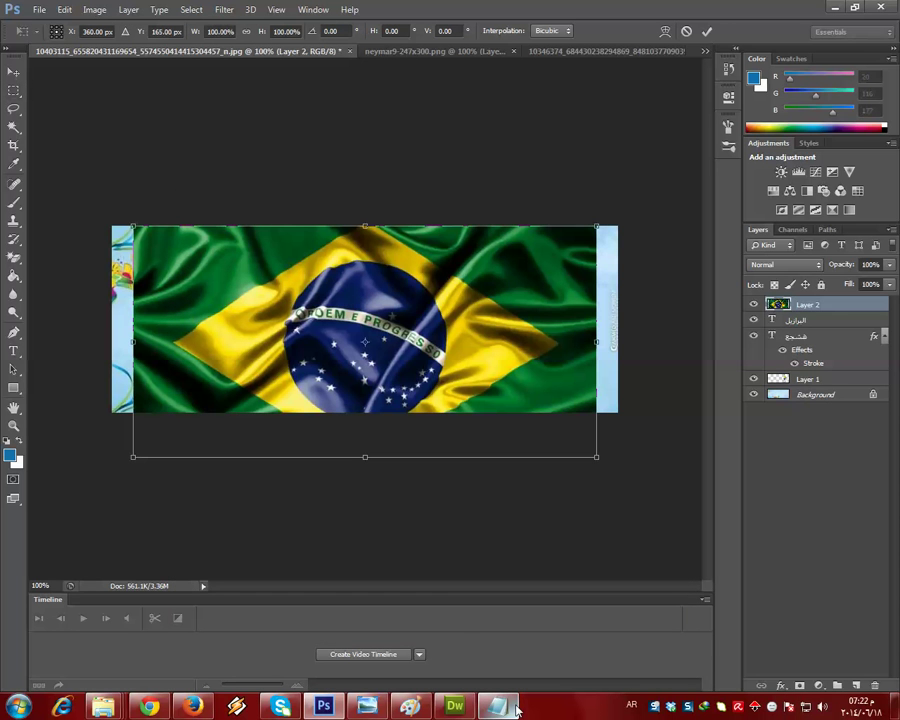
pyautogui.moveTo(595, 344); pyautogui.dragTo(304, 381)
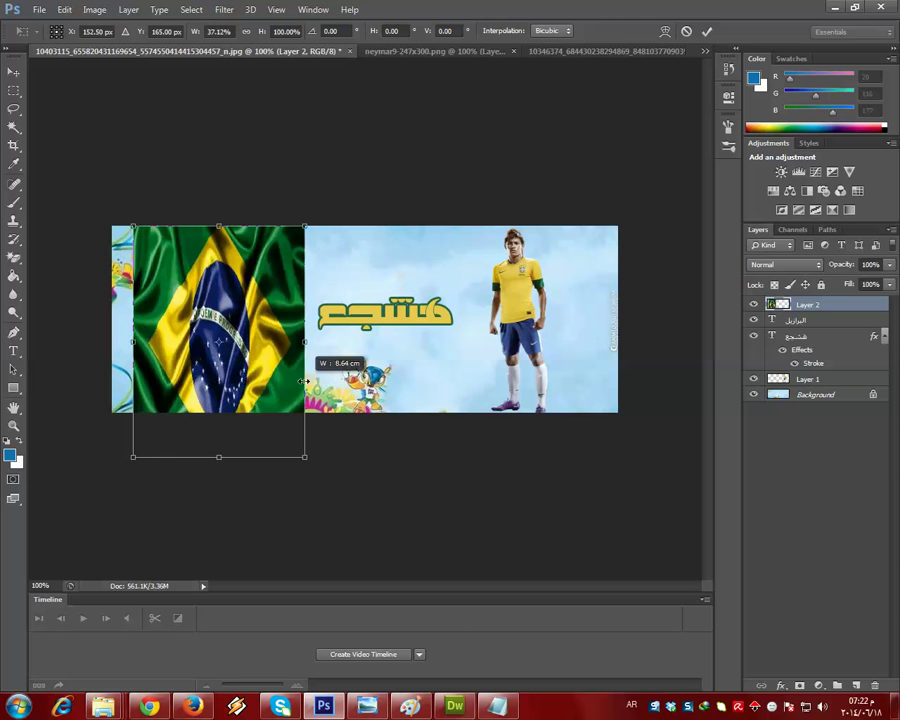
pyautogui.moveTo(219, 455); pyautogui.dragTo(227, 336)
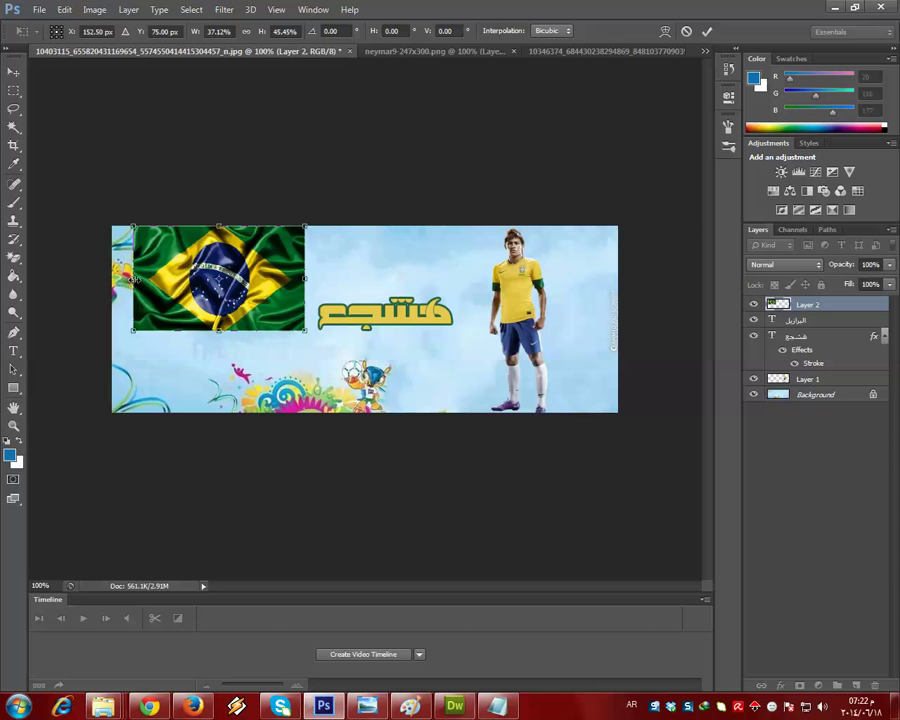
pyautogui.moveTo(133, 278); pyautogui.dragTo(196, 278)
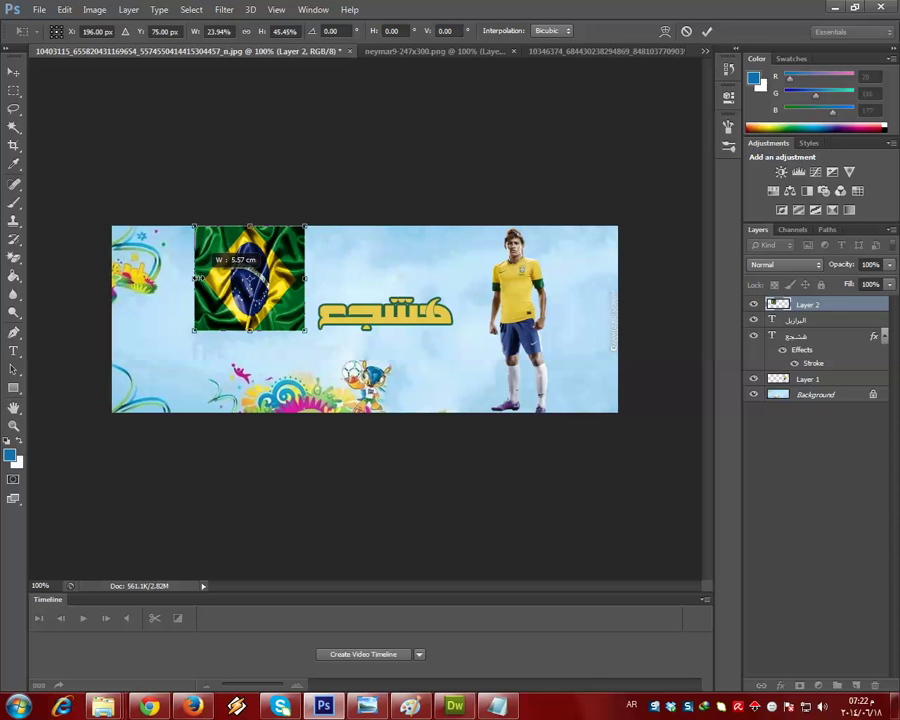
pyautogui.moveTo(249, 227); pyautogui.dragTo(249, 301)
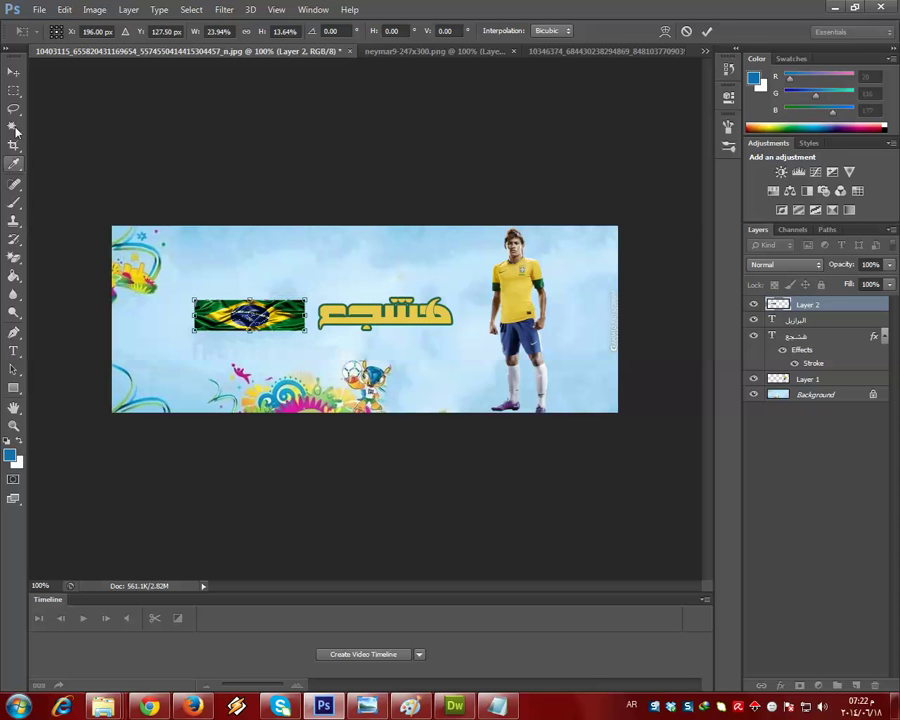
pyautogui.click(14, 72)
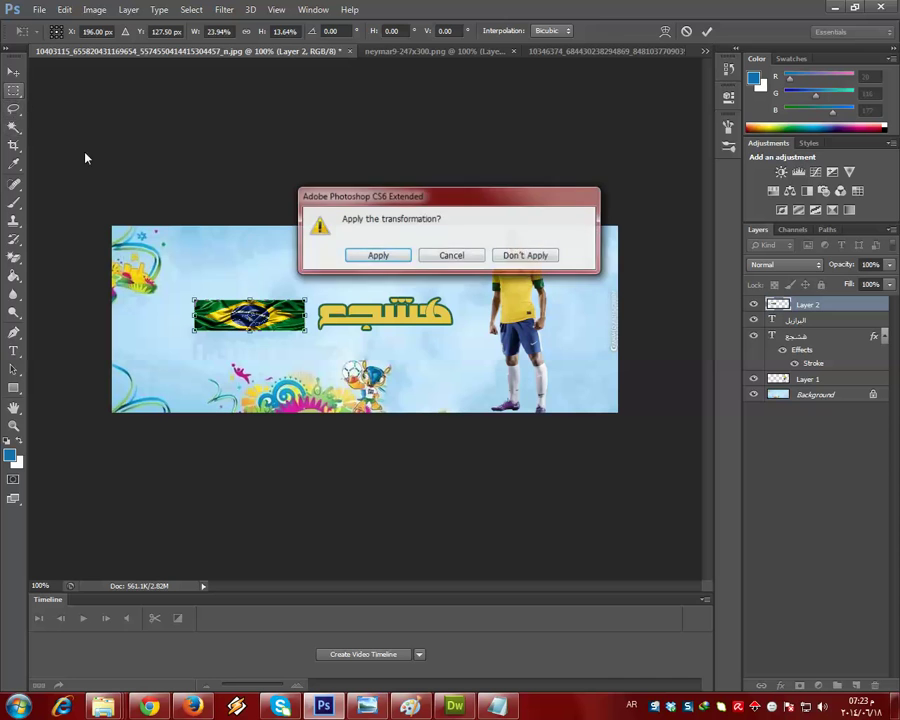
pyautogui.click(392, 256)
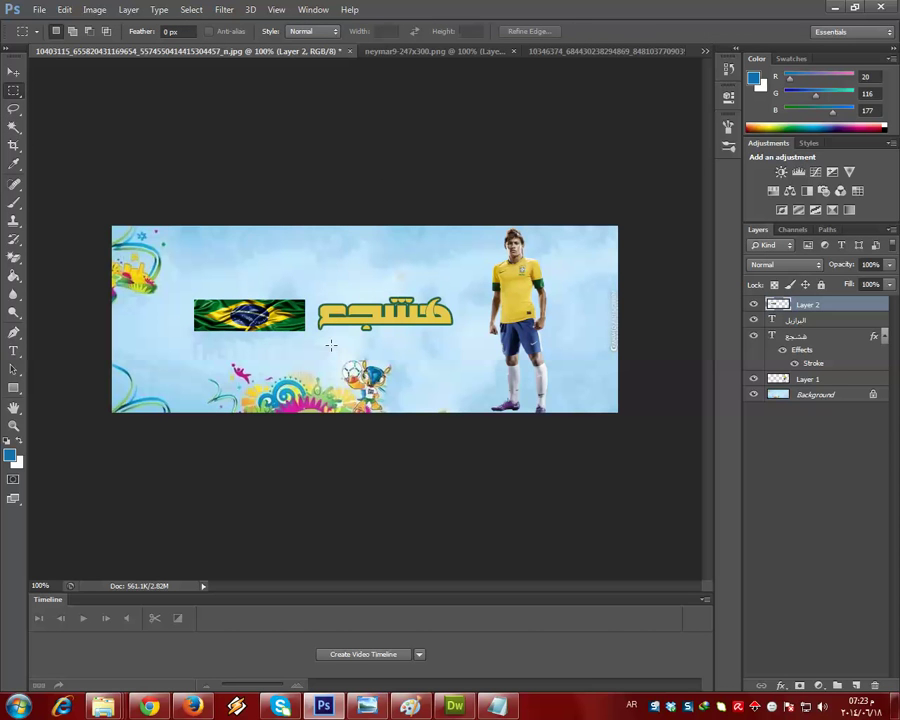
pyautogui.keyDown('alt'); pyautogui.click(800, 319); pyautogui.keyUp('alt')
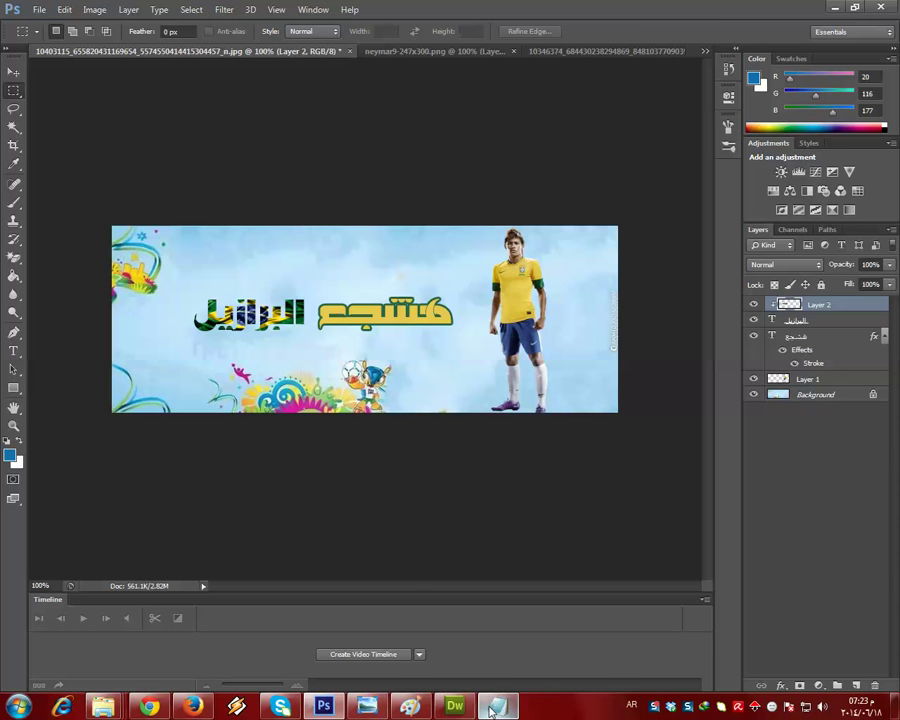
# Step: In Notepad, insert a blank line below the line "هكذا تم دمج العلم و الخط" and highlight the line about pictures for a custom background
pyautogui.moveTo(491, 711)
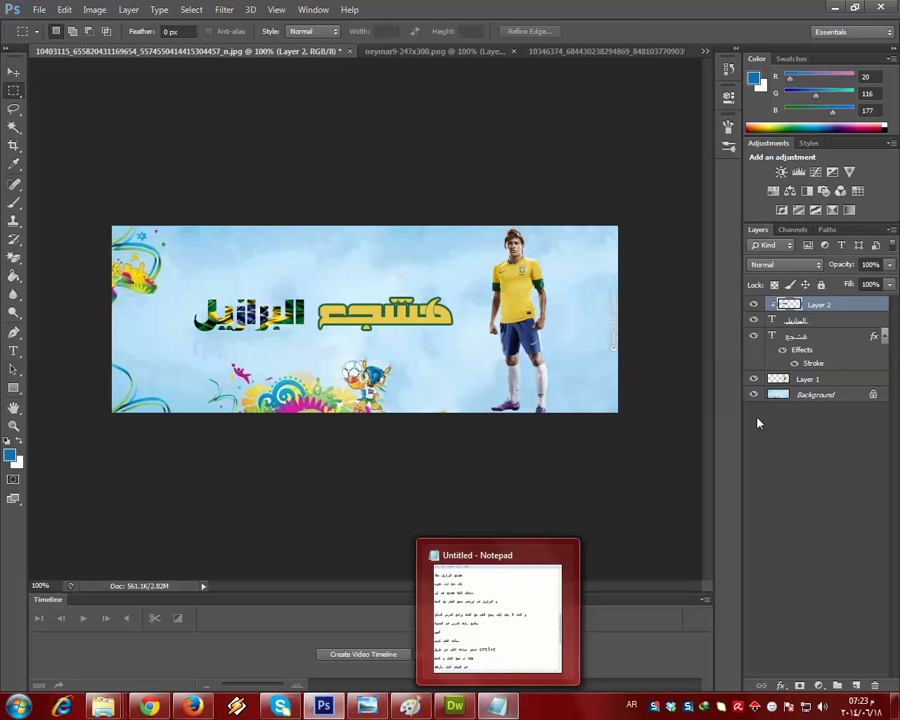
pyautogui.click(485, 711)
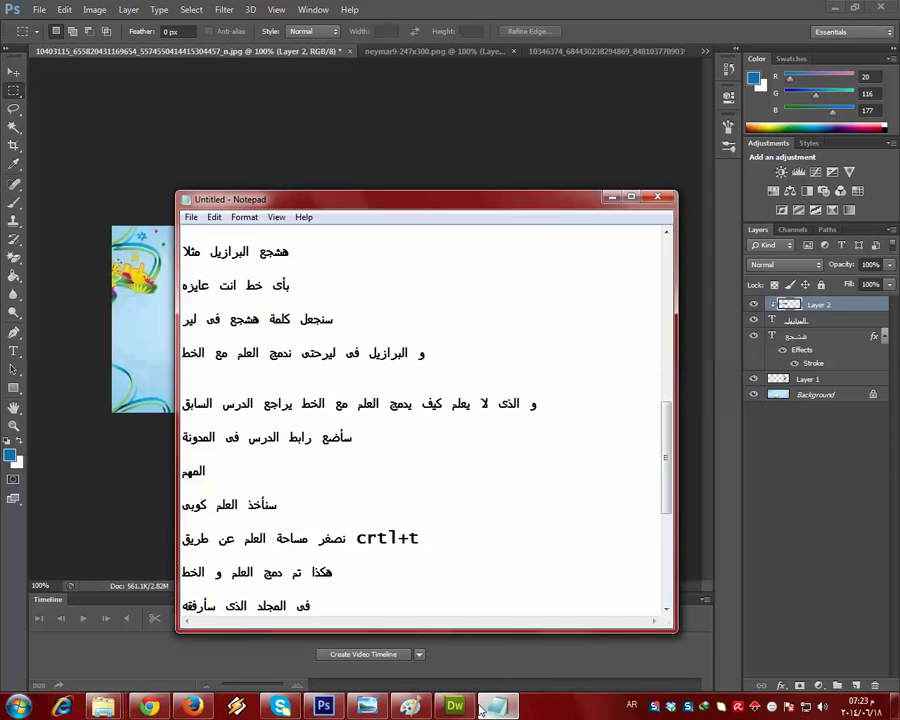
pyautogui.scroll(-3, 190, 575)
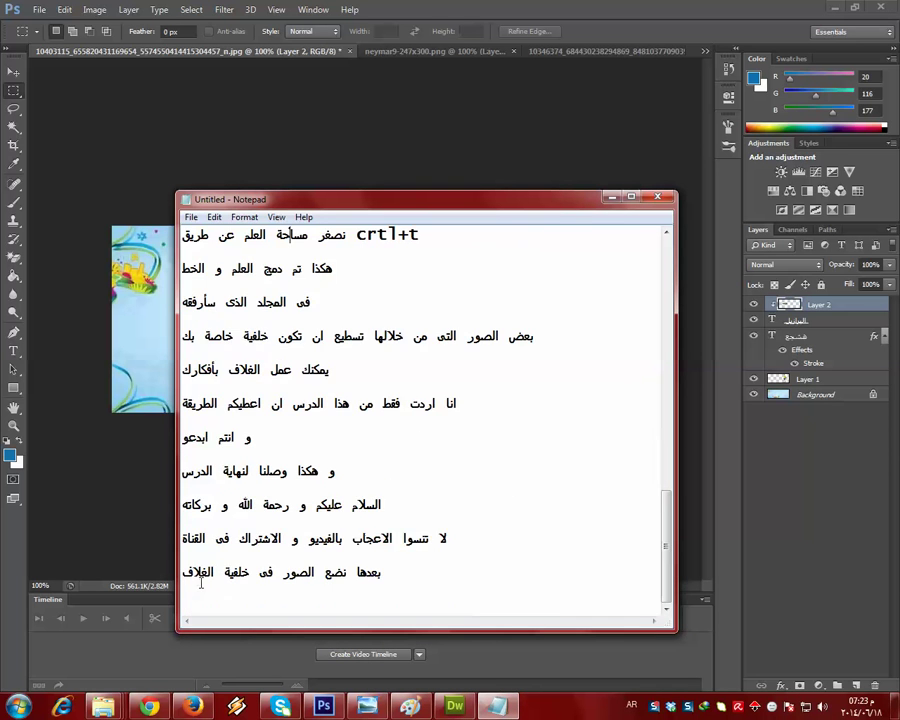
pyautogui.scroll(2, 200, 583)
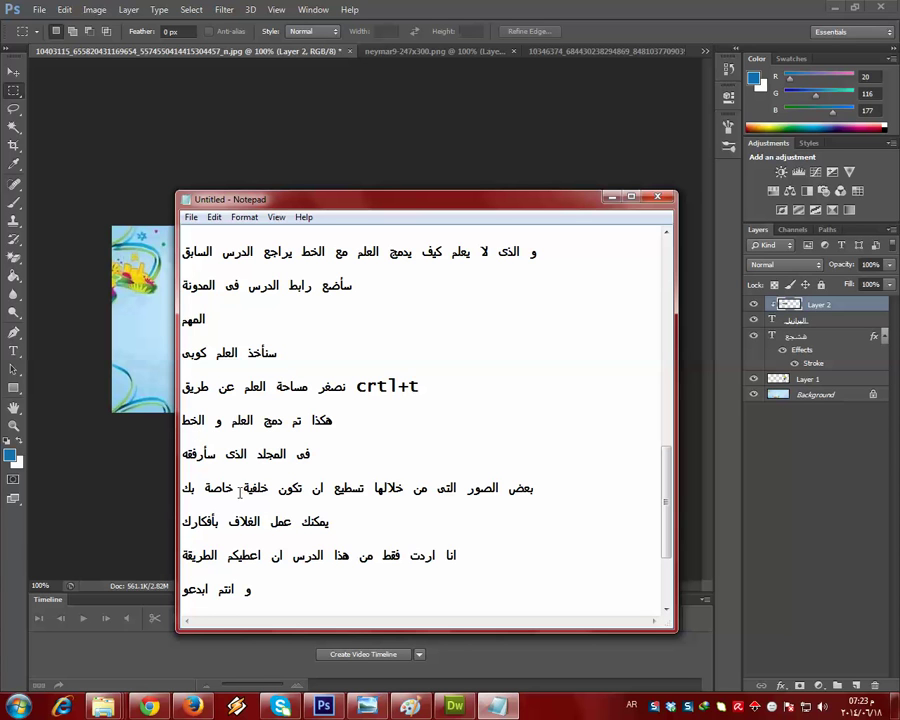
pyautogui.press('Return')
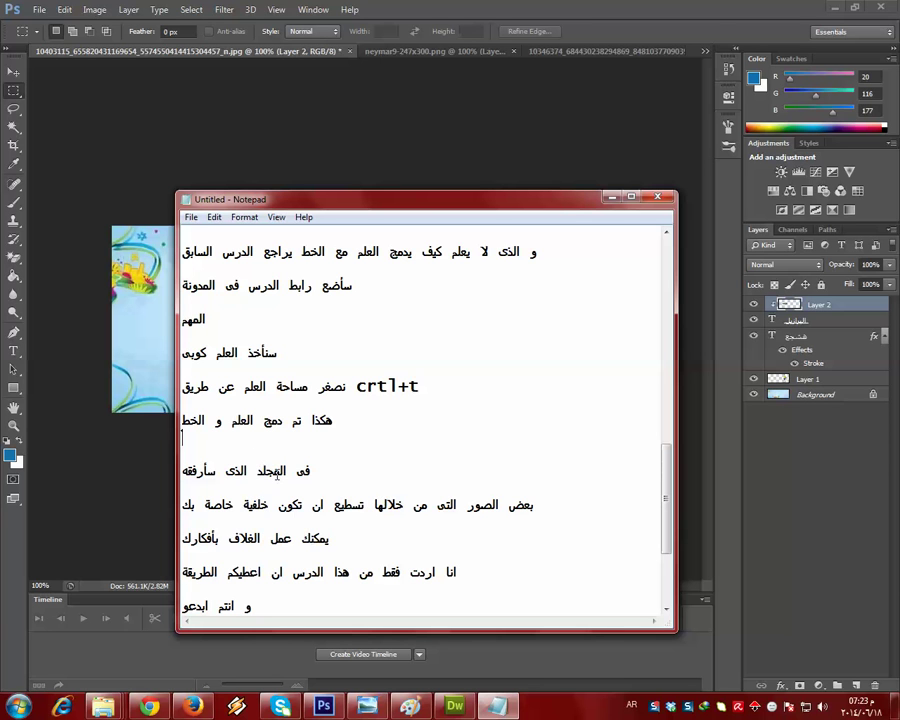
pyautogui.doubleClick(511, 505)
pyautogui.keyDown('shift'); pyautogui.click(185, 505); pyautogui.keyUp('shift')
# Step: Switch to the "مستلزمات غلاف كأس العالم" folder in Explorer and go through its World Cup logo and decorative background images
pyautogui.moveTo(103, 706)
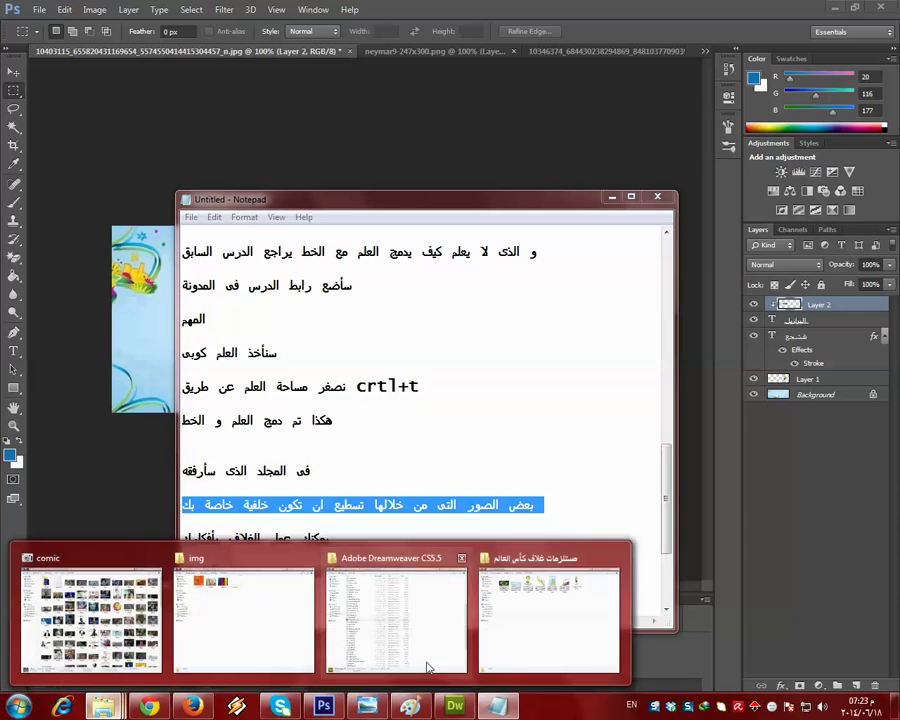
pyautogui.click(560, 629)
pyautogui.click(400, 116)
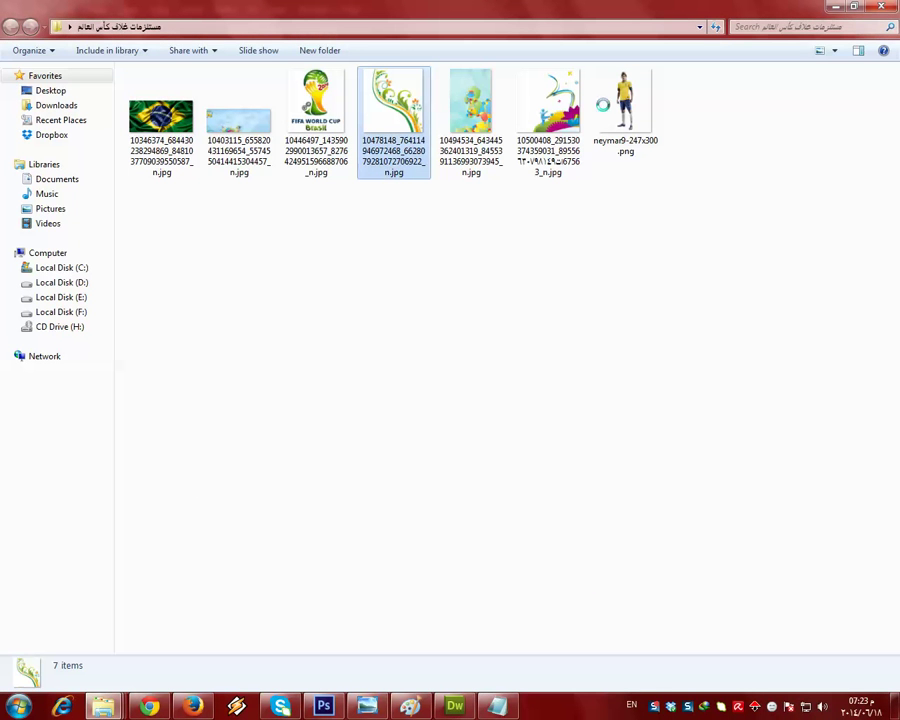
pyautogui.click(490, 107)
pyautogui.click(577, 113)
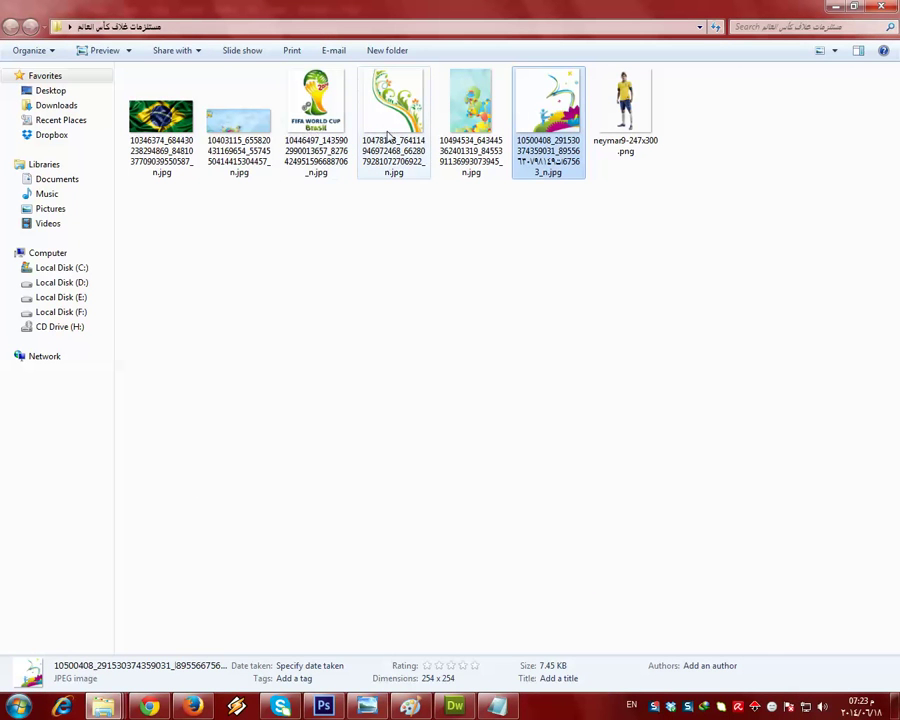
pyautogui.click(335, 118)
pyautogui.click(375, 133)
pyautogui.press('Right')
pyautogui.press('Right')
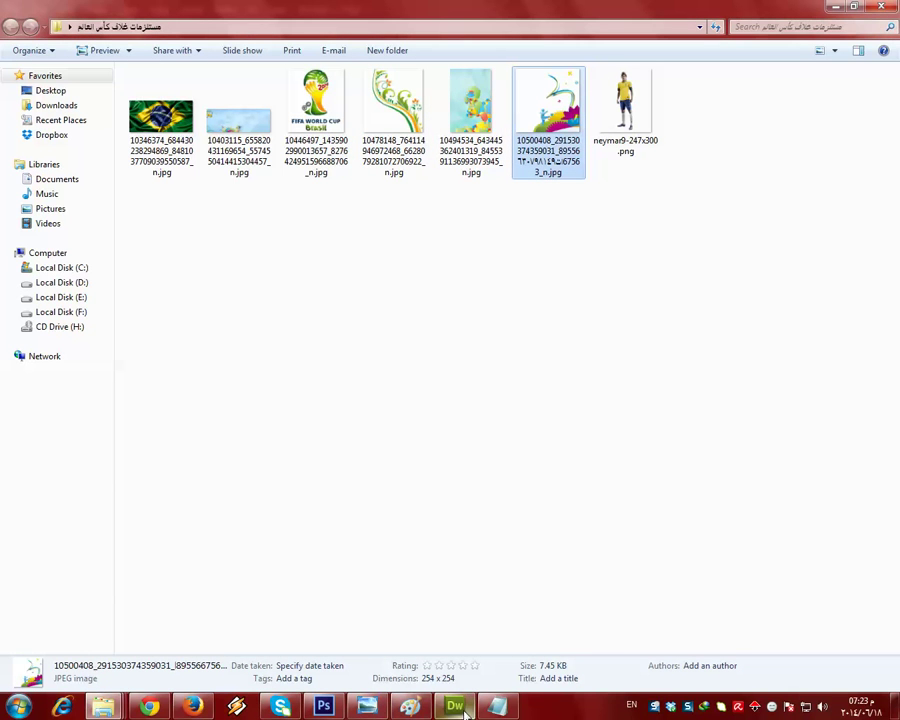
# Step: Return to Notepad and highlight the lines about making the cover with your own ideas and the lesson only showing the method
pyautogui.click(497, 707)
pyautogui.doubleClick(287, 537)
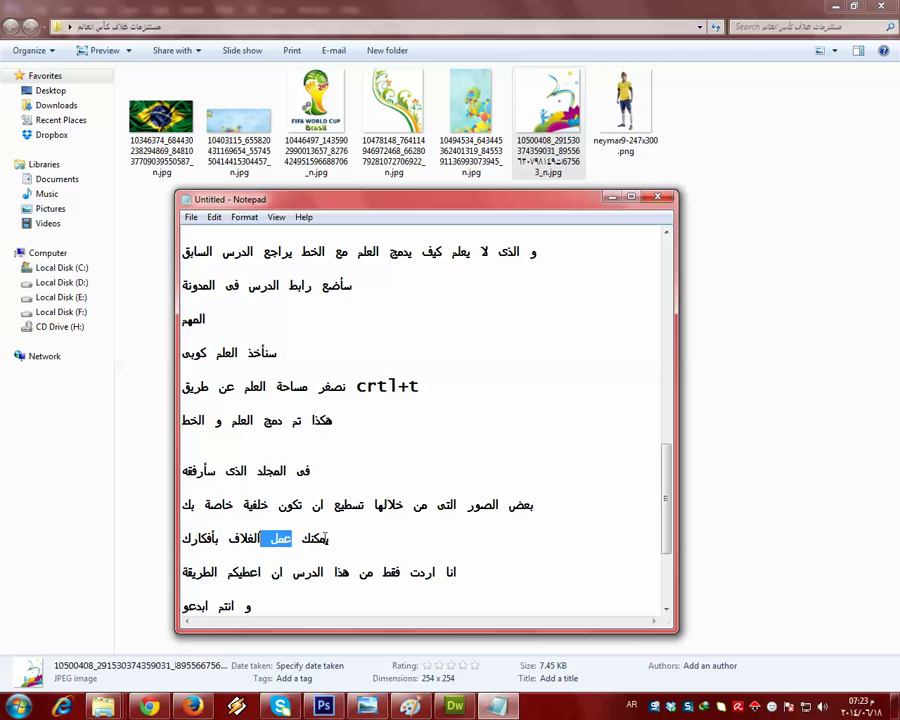
pyautogui.click(320, 540)
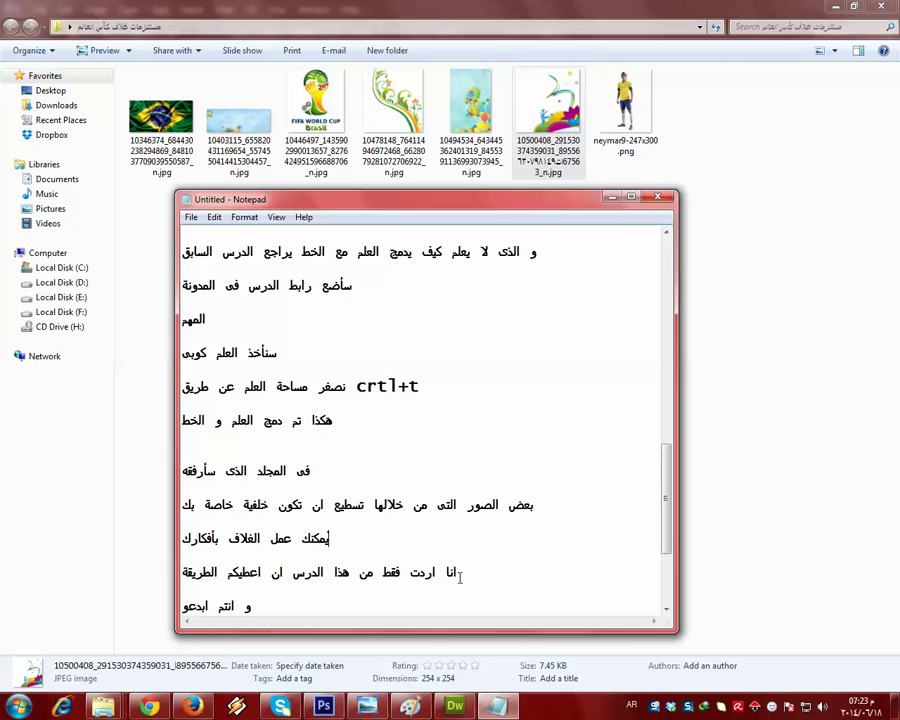
pyautogui.moveTo(466, 572); pyautogui.dragTo(192, 573)
# Step: Read the closing lines of the notes and highlight the line about liking the video and subscribing to the channel
pyautogui.scroll(-2, 219, 538)
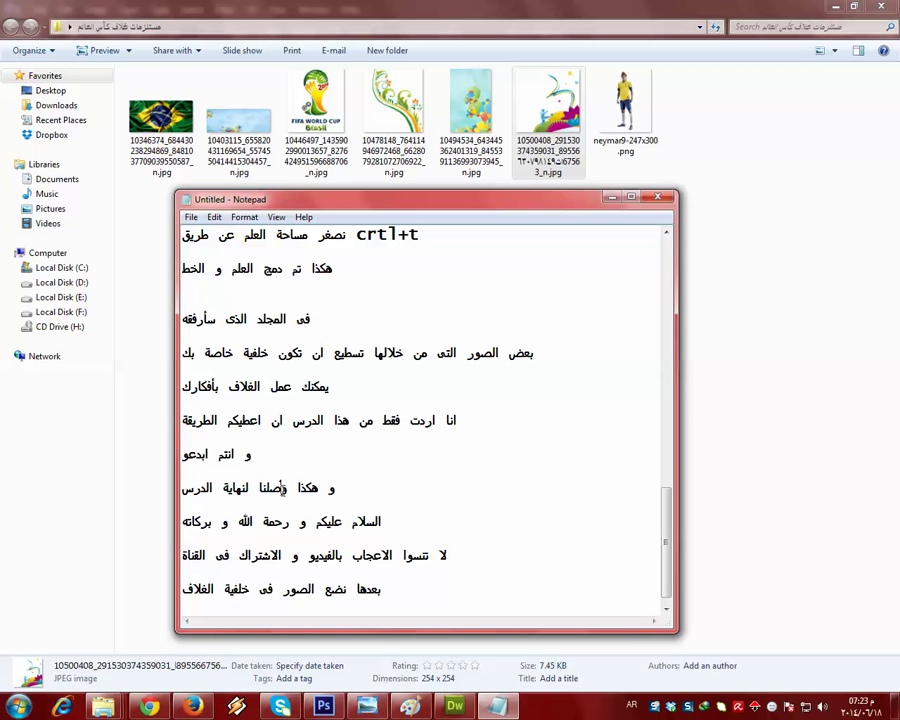
pyautogui.click(345, 521)
pyautogui.scroll(1, 326, 555)
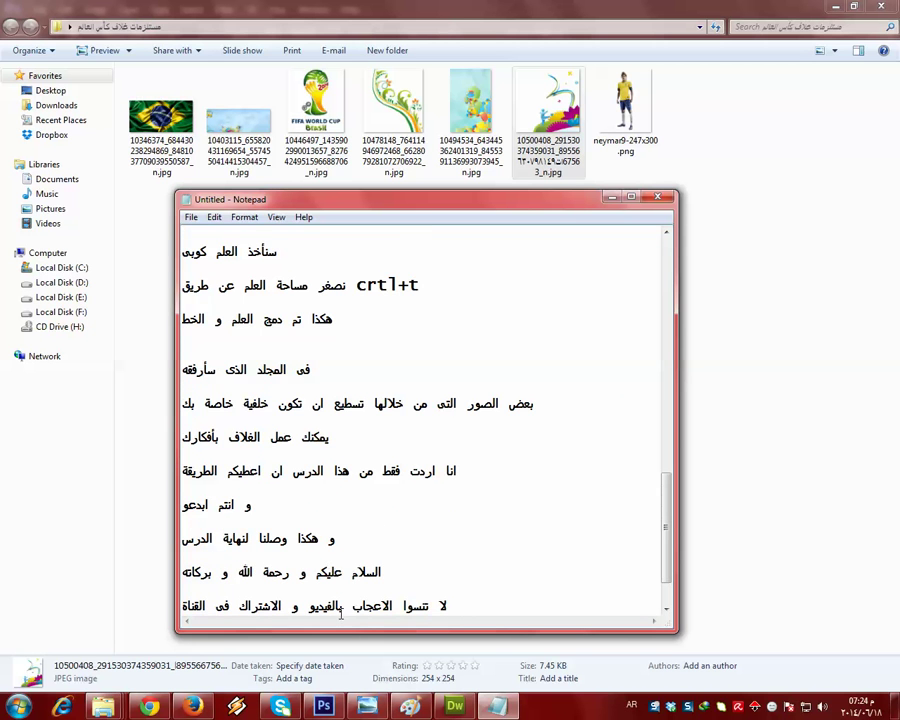
pyautogui.doubleClick(340, 605)
pyautogui.moveTo(455, 600); pyautogui.dragTo(180, 606)
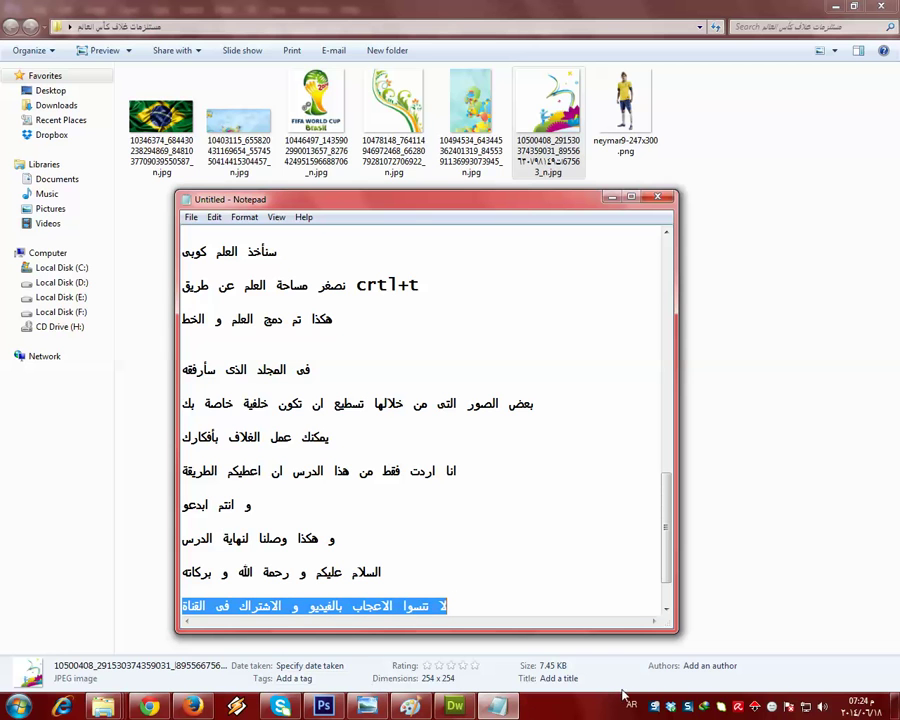